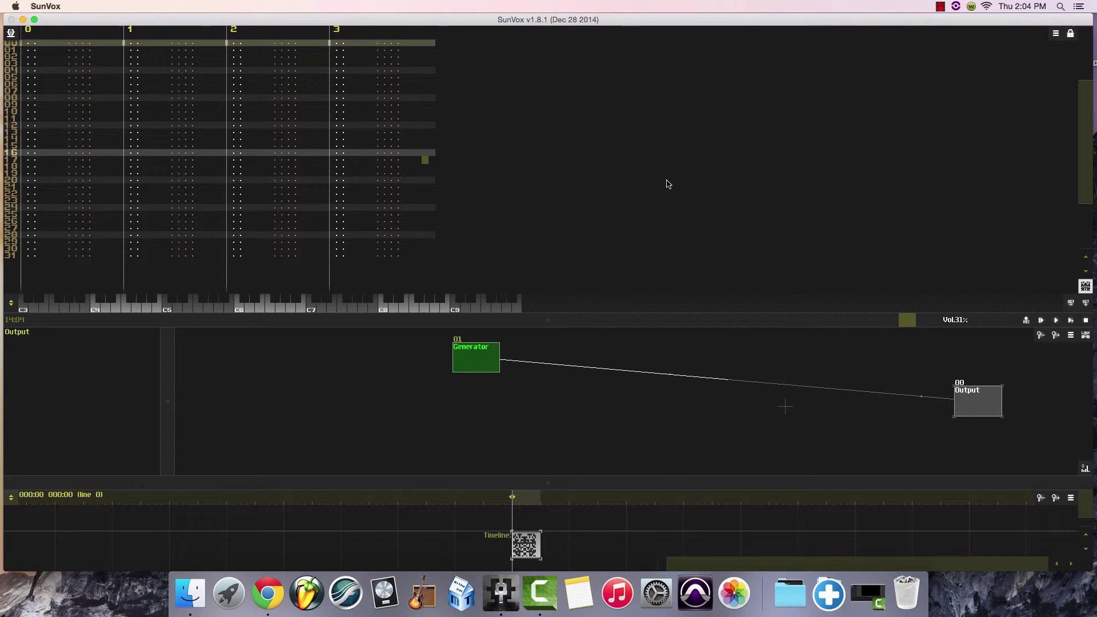
- Increase the pattern's number of tracks to 5 in its properties
{"action": "left_click_drag", "start_coordinate": [618, 324], "coordinate": [619, 357]}
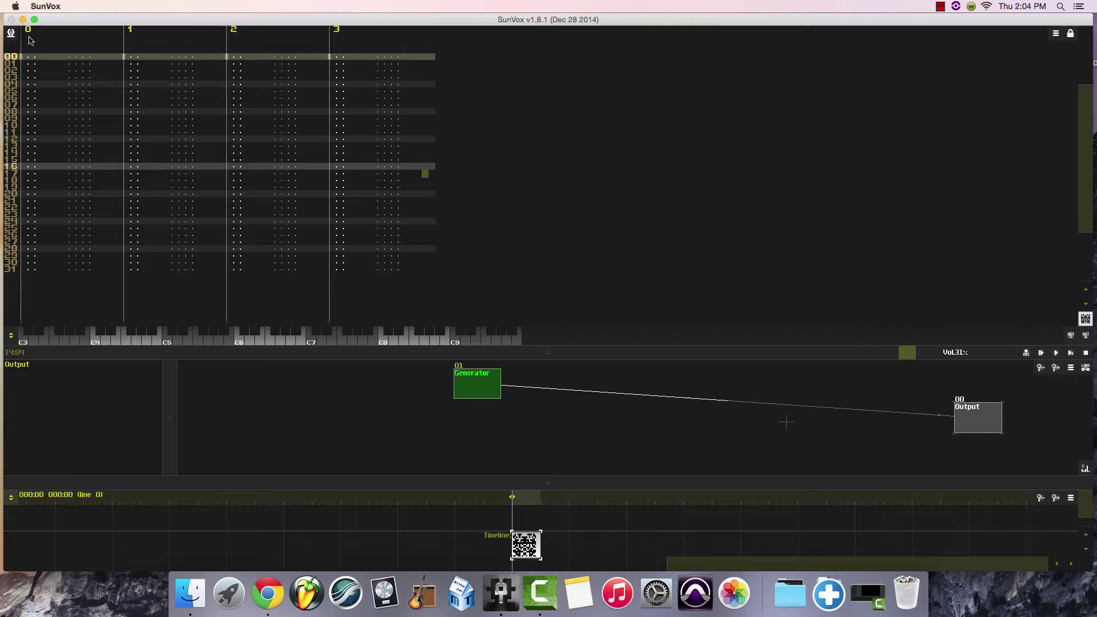
{"action": "right_click", "coordinate": [504, 186]}
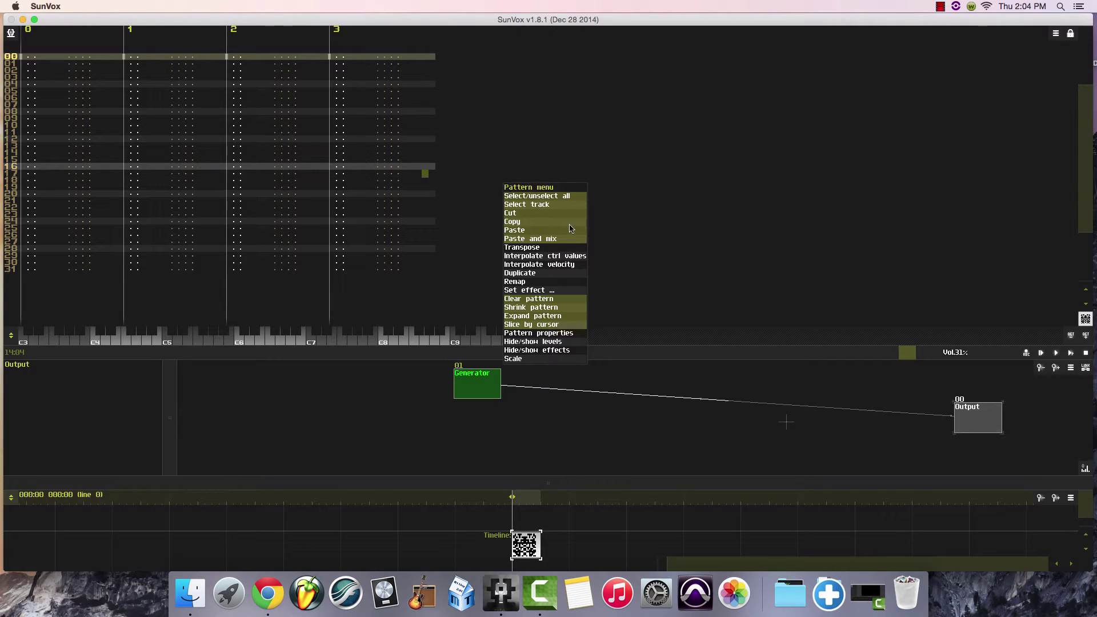
{"action": "left_click", "coordinate": [544, 333]}
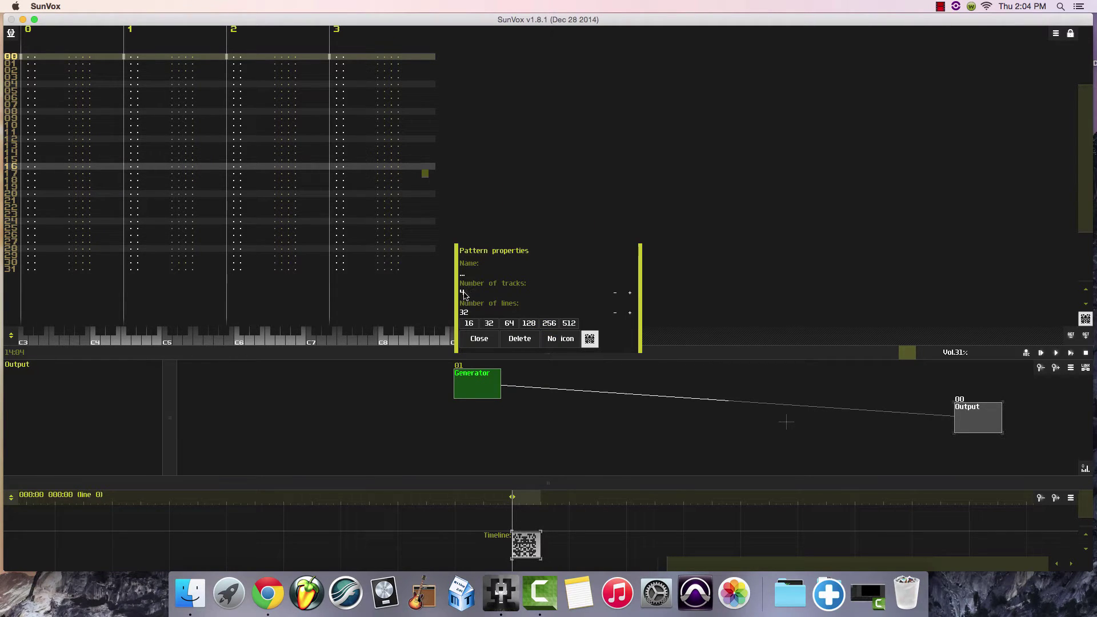
{"action": "left_click", "coordinate": [631, 296]}
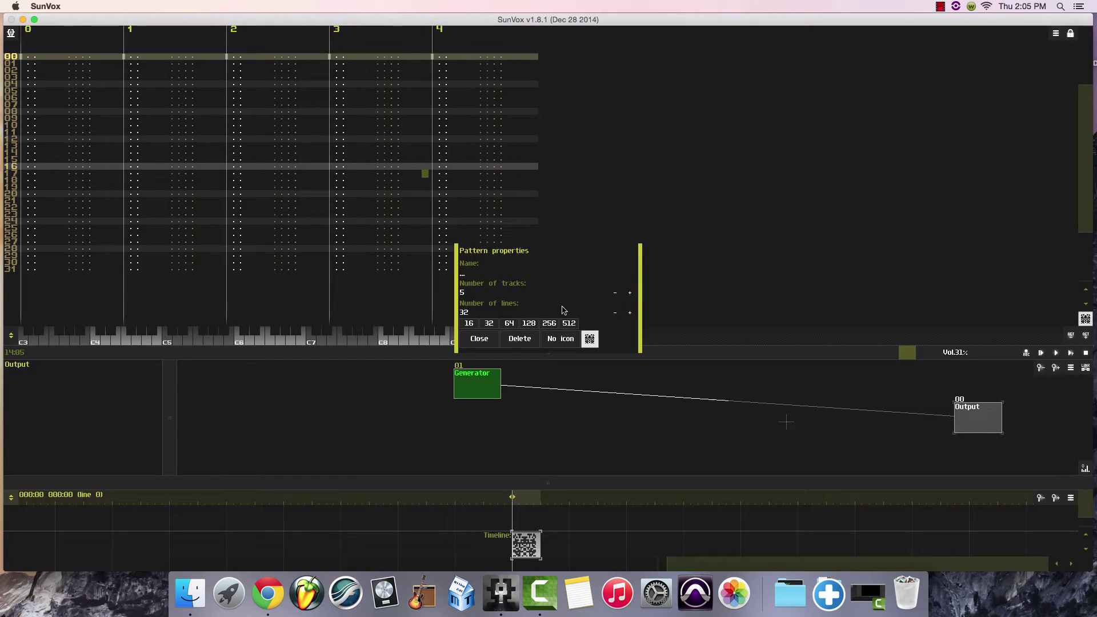
{"action": "left_click", "coordinate": [492, 339]}
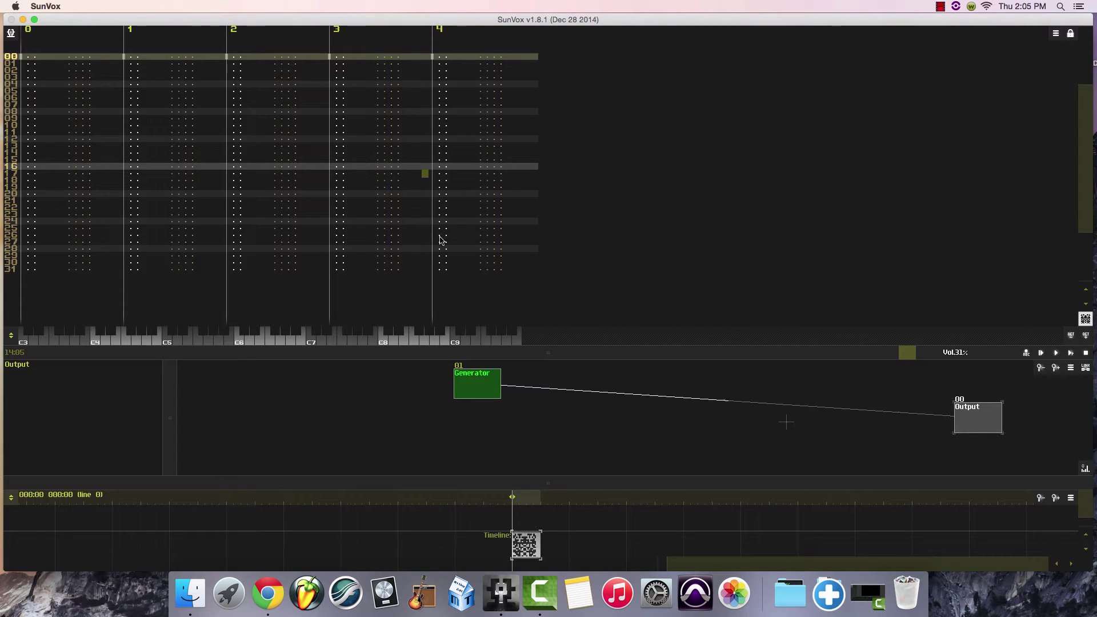
- Add a second Generator module directly below the first one and connect it to the Output module
{"action": "left_click", "coordinate": [450, 376]}
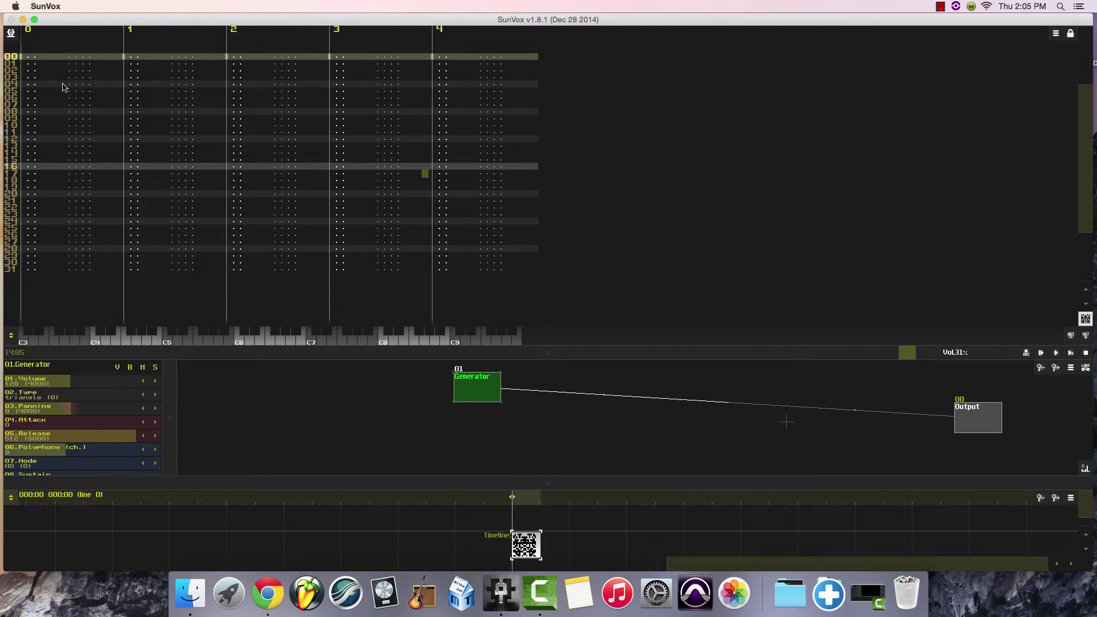
{"action": "left_click_drag", "start_coordinate": [465, 383], "coordinate": [466, 379]}
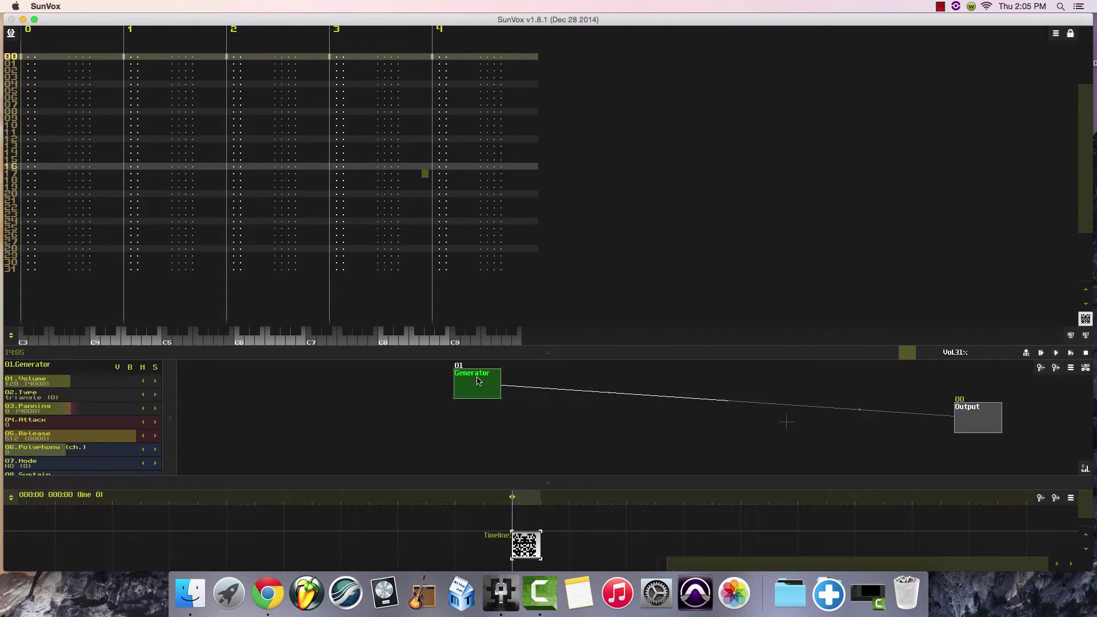
{"action": "double_click", "coordinate": [471, 414]}
{"action": "left_click", "coordinate": [487, 189]}
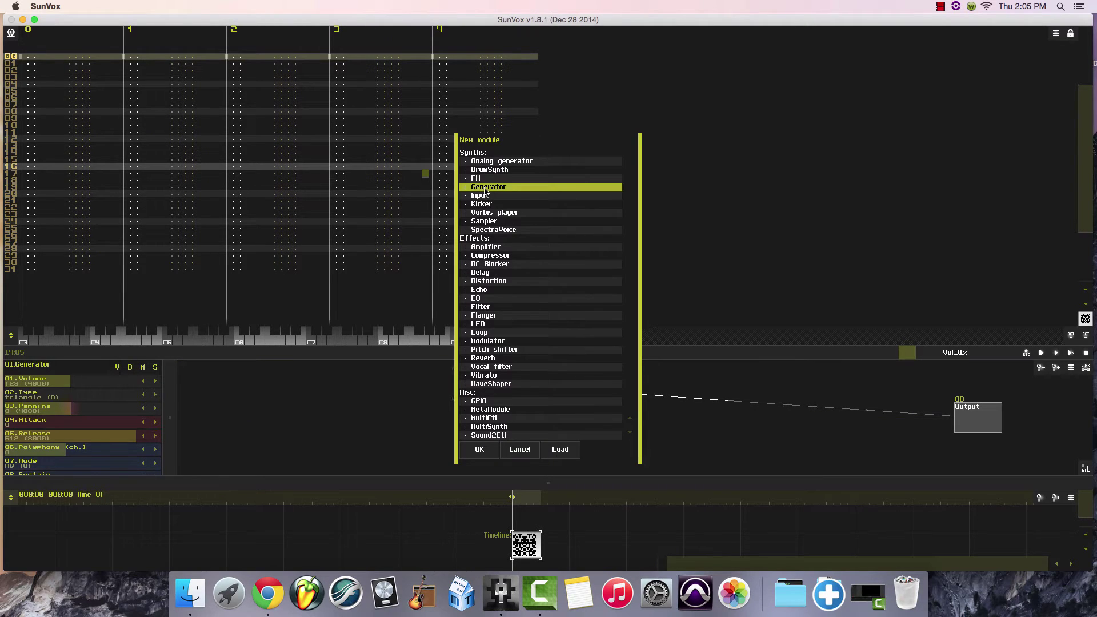
{"action": "left_click", "coordinate": [480, 450]}
{"action": "left_click_drag", "start_coordinate": [475, 420], "coordinate": [489, 431]}
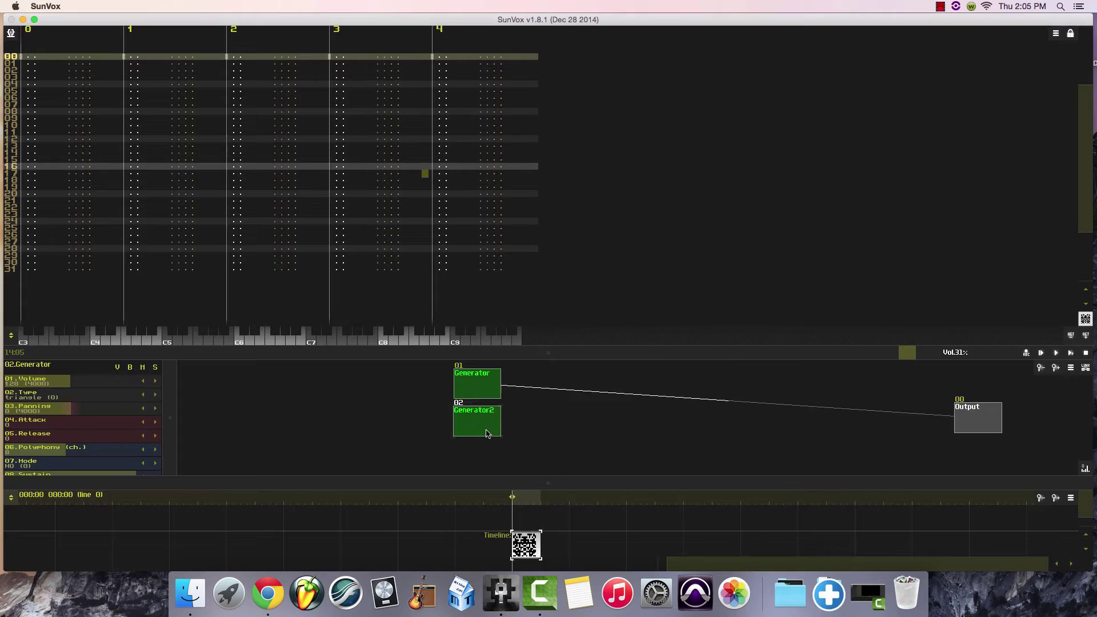
{"action": "left_click", "coordinate": [1083, 370]}
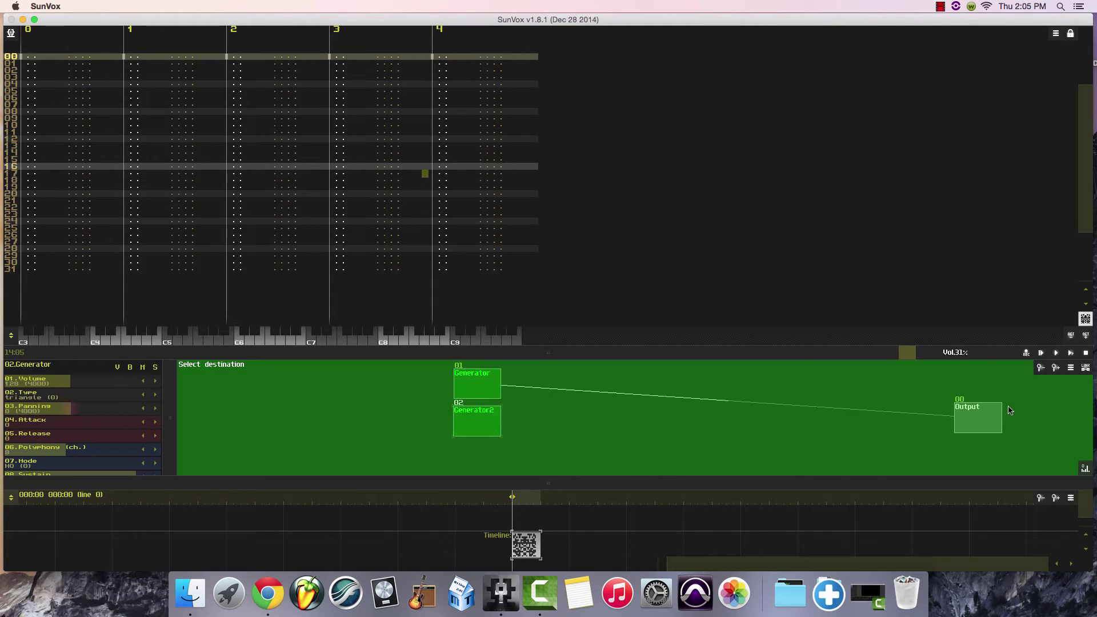
{"action": "left_click", "coordinate": [995, 418]}
- Set the waveform type of Generator2 to square and enlarge the module area to show all its controllers
{"action": "left_click", "coordinate": [480, 388]}
{"action": "left_click", "coordinate": [472, 414]}
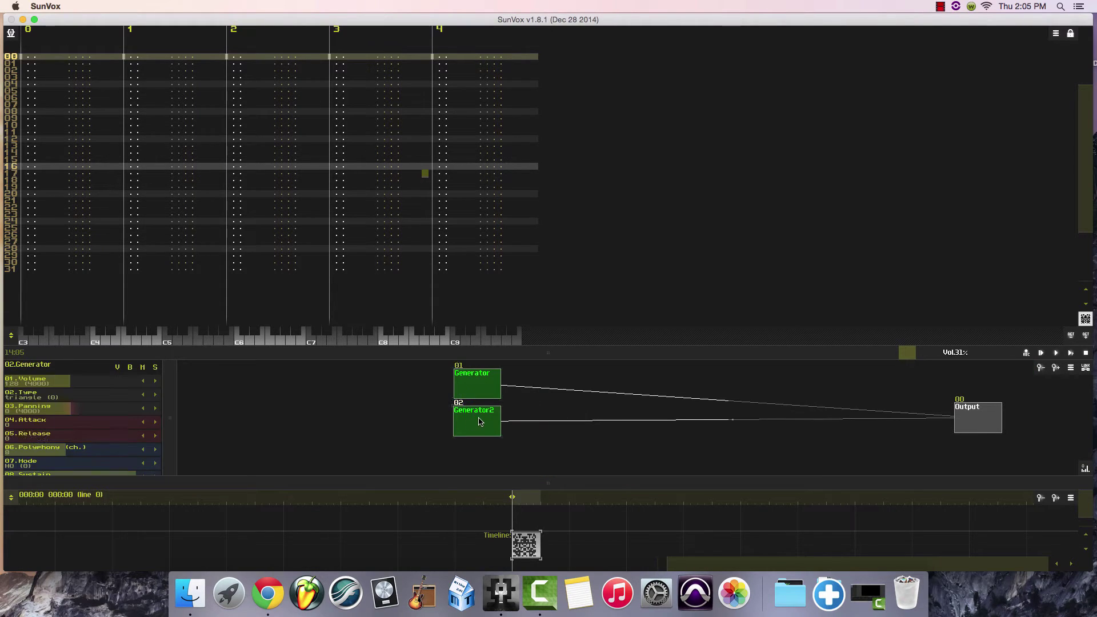
{"action": "left_click", "coordinate": [155, 394]}
{"action": "left_click", "coordinate": [155, 394]}
{"action": "left_click_drag", "start_coordinate": [169, 409], "coordinate": [168, 357]}
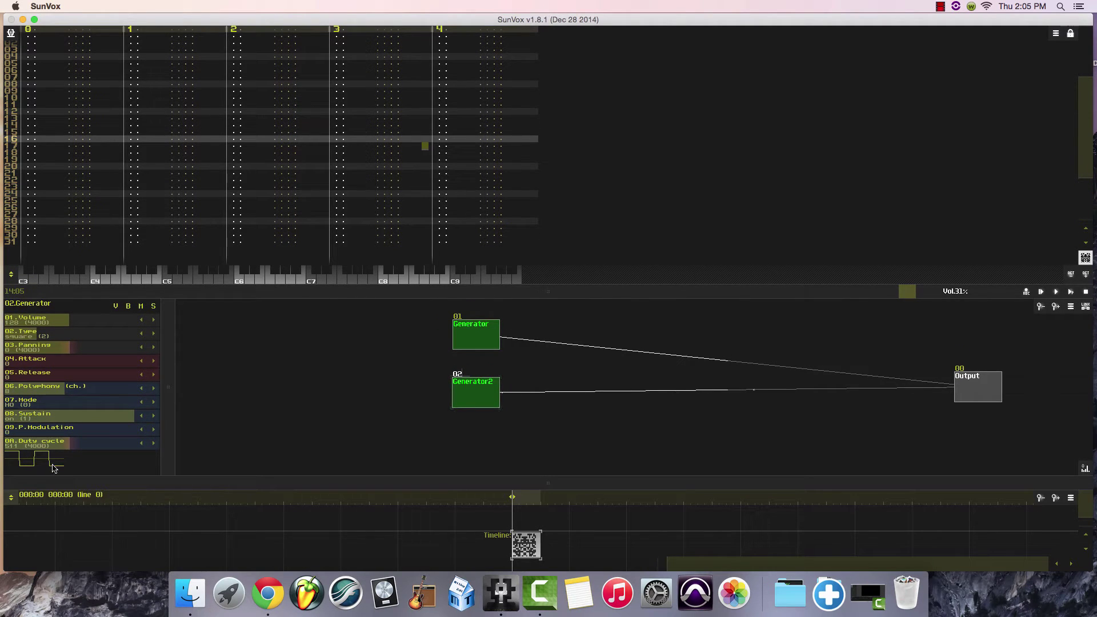
- Rearrange the two generator modules so that Generator sits directly above Generator2
{"action": "left_click_drag", "start_coordinate": [485, 400], "coordinate": [501, 393]}
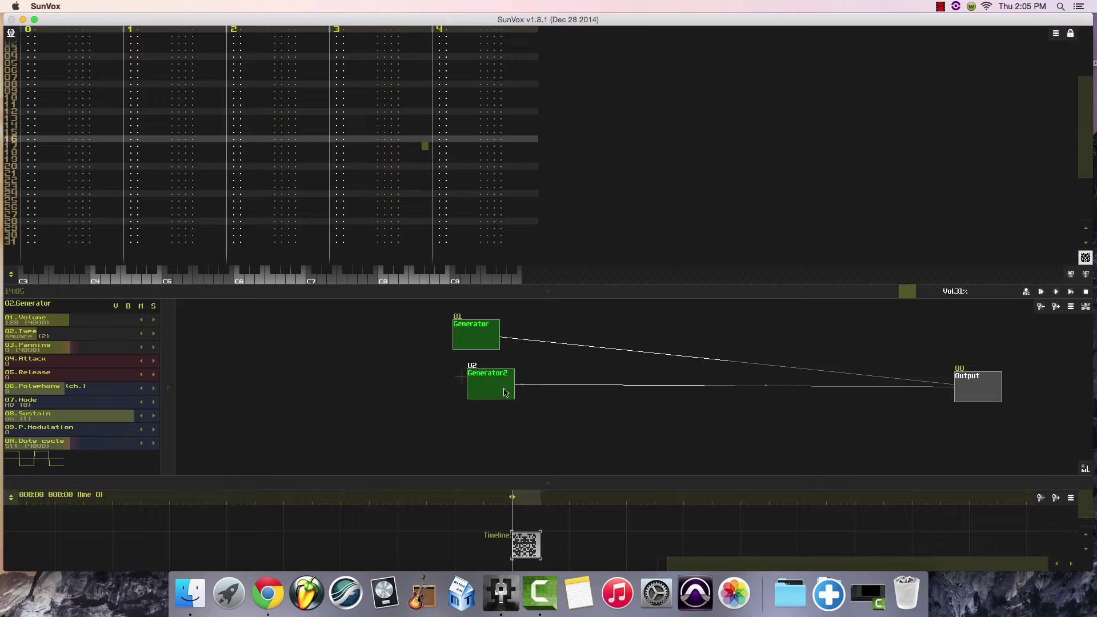
{"action": "left_click_drag", "start_coordinate": [478, 343], "coordinate": [522, 340]}
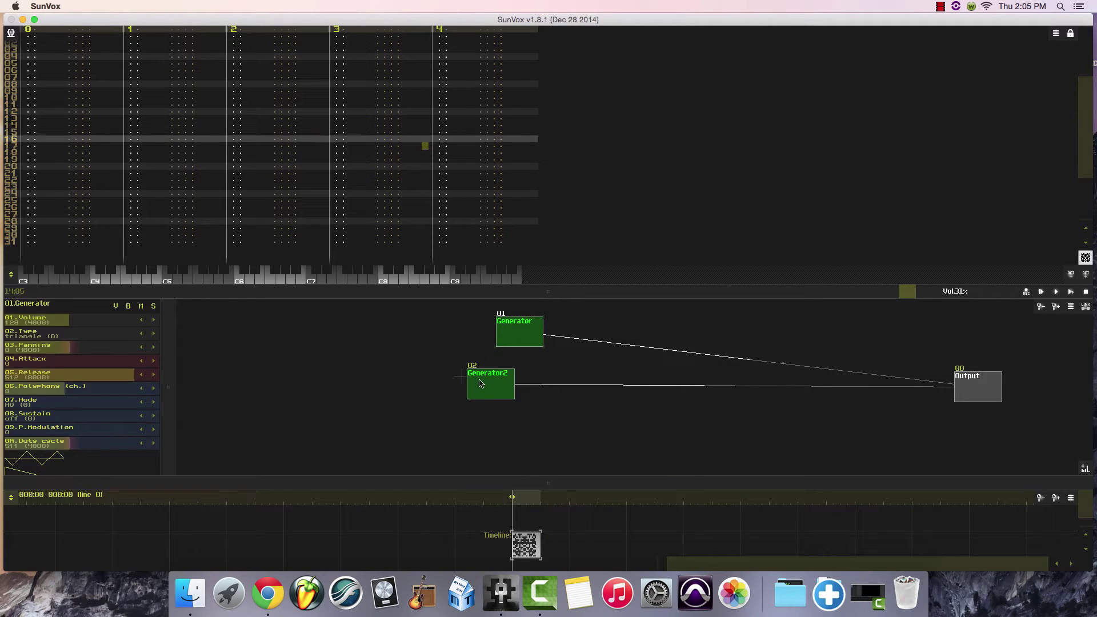
{"action": "left_click_drag", "start_coordinate": [480, 382], "coordinate": [517, 362]}
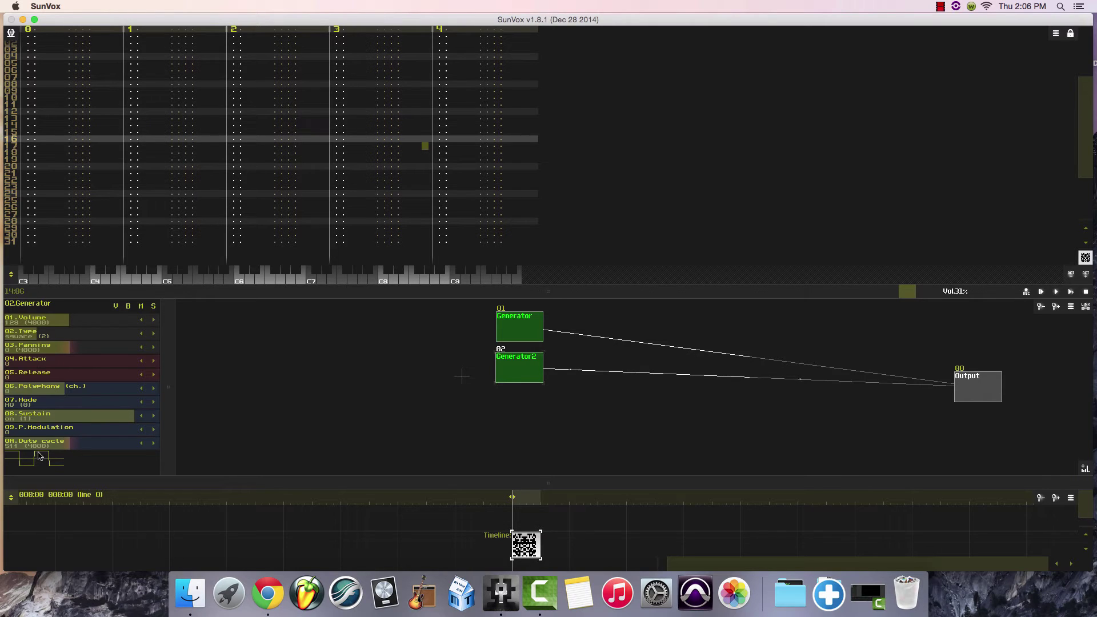
- Audition Generator2's square wave on the notes C6, C5, C4 and C3
{"action": "left_click_drag", "start_coordinate": [60, 451], "coordinate": [69, 452]}
{"action": "left_click", "coordinate": [242, 281]}
{"action": "left_click", "coordinate": [168, 280]}
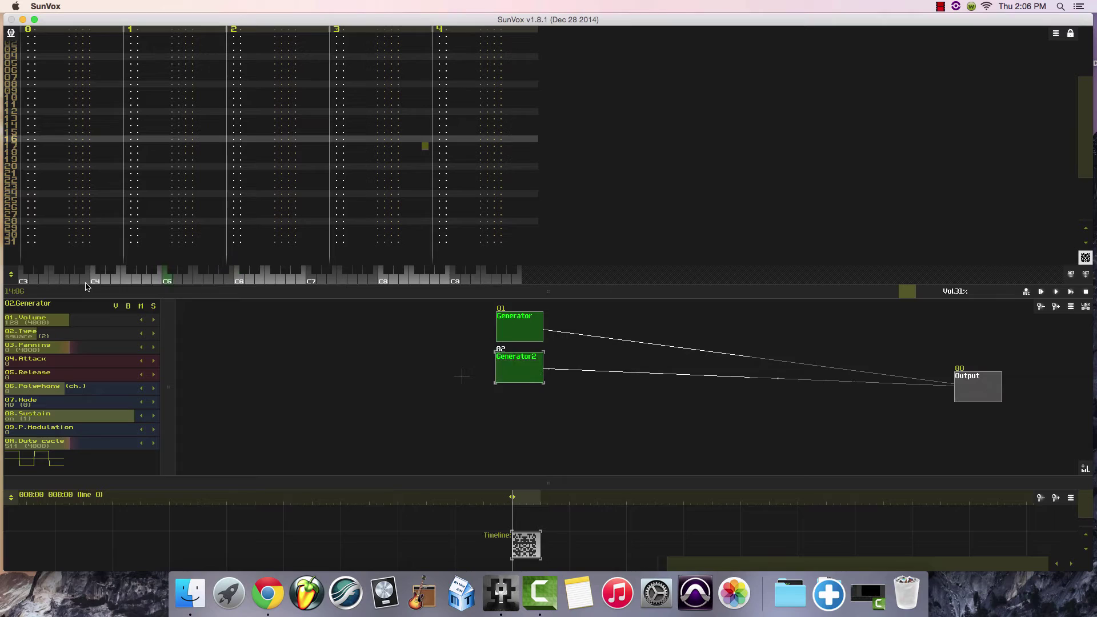
{"action": "left_click", "coordinate": [95, 282]}
{"action": "left_click", "coordinate": [23, 281]}
- Set the first Generator's duty cycle to 256 and its waveform type to square
{"action": "left_click", "coordinate": [529, 330]}
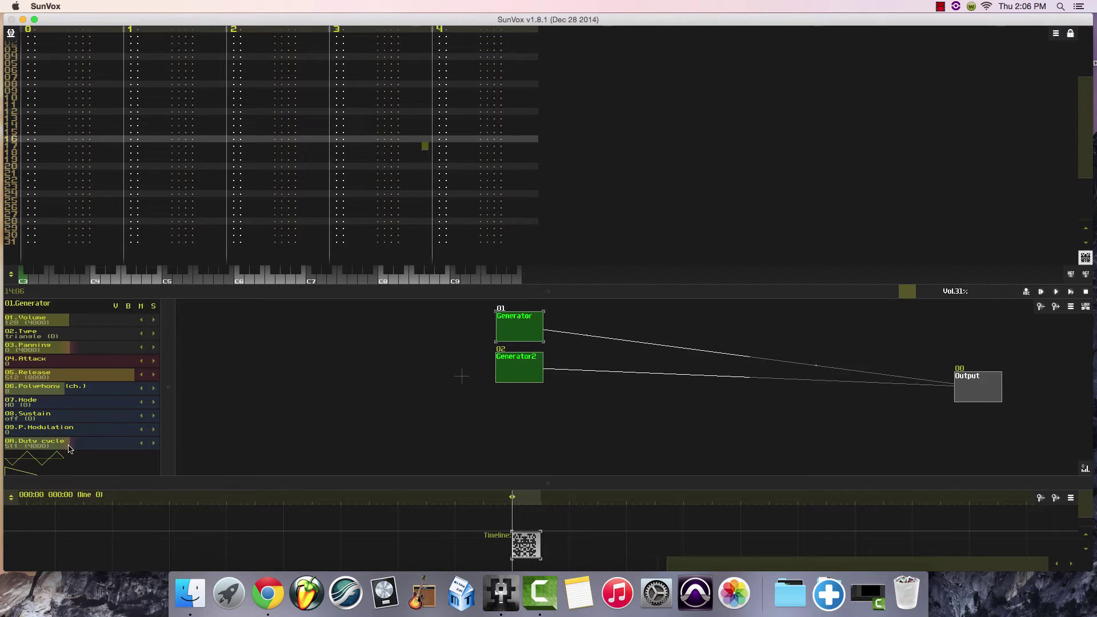
{"action": "left_click_drag", "start_coordinate": [69, 449], "coordinate": [36, 449]}
{"action": "left_click", "coordinate": [154, 445]}
{"action": "left_click", "coordinate": [154, 444]}
{"action": "left_click", "coordinate": [154, 444]}
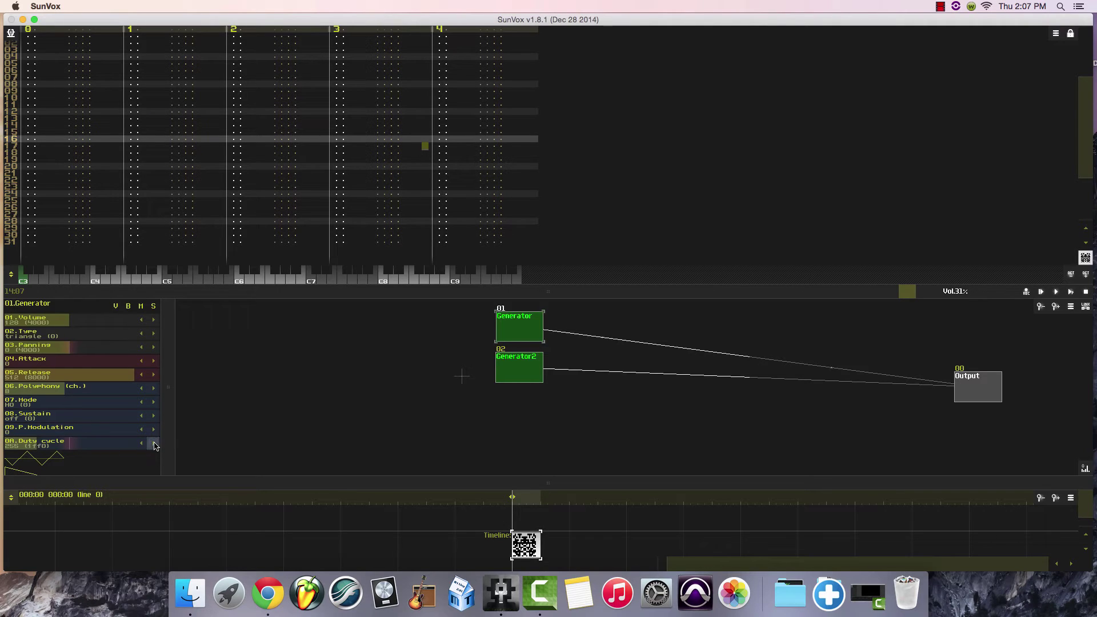
{"action": "left_click", "coordinate": [39, 335]}
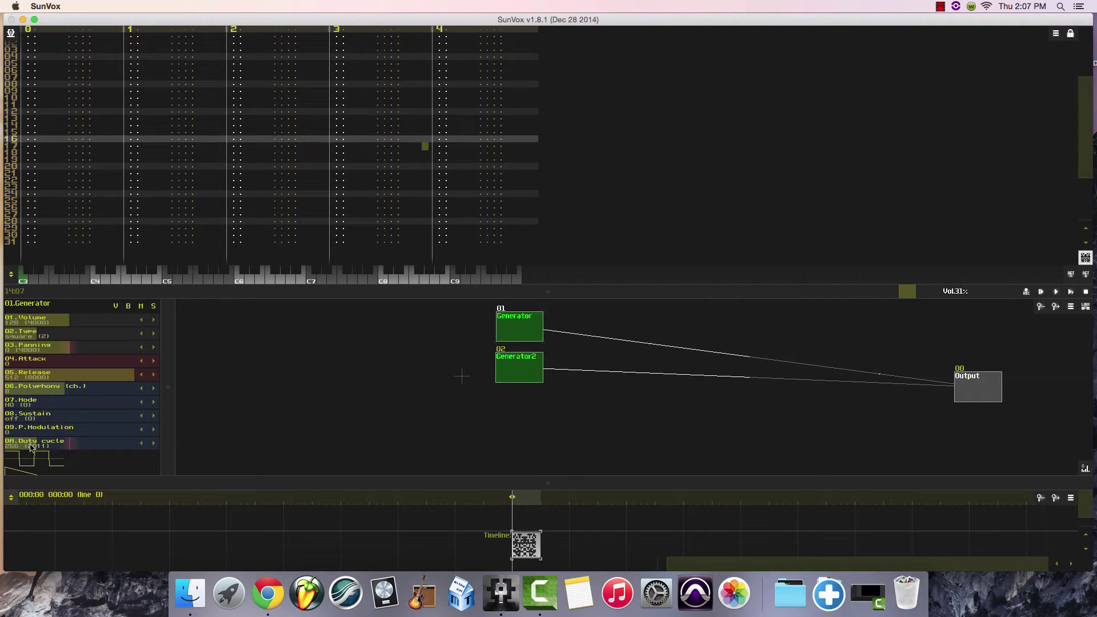
- Audition the first Generator on C notes from C6 down to C3
{"action": "left_click", "coordinate": [238, 280]}
{"action": "left_click", "coordinate": [238, 280]}
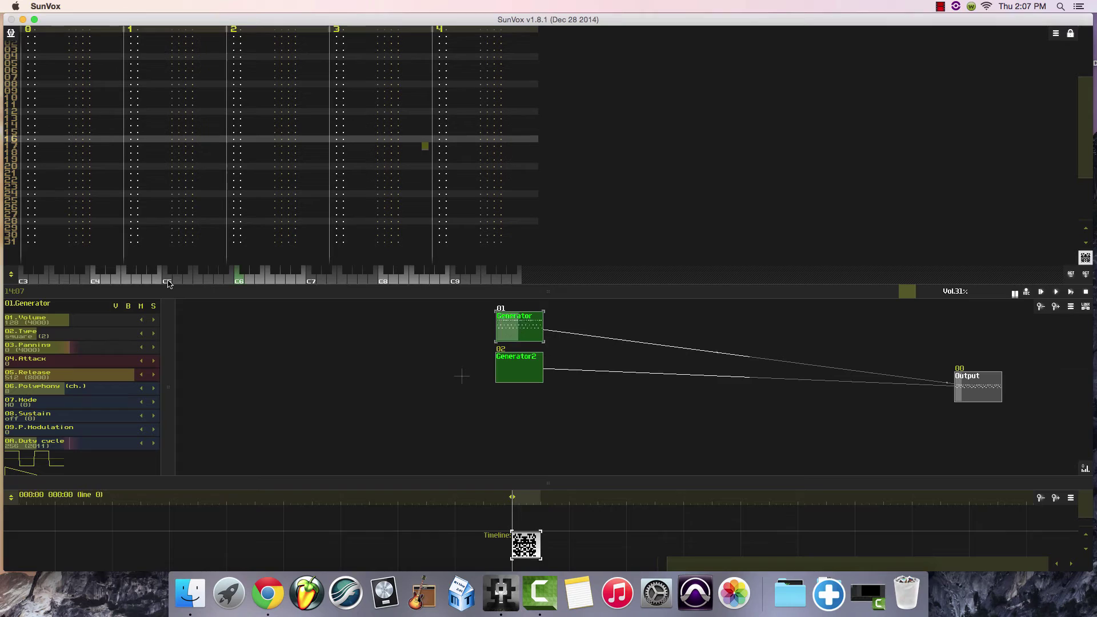
{"action": "left_click", "coordinate": [168, 280]}
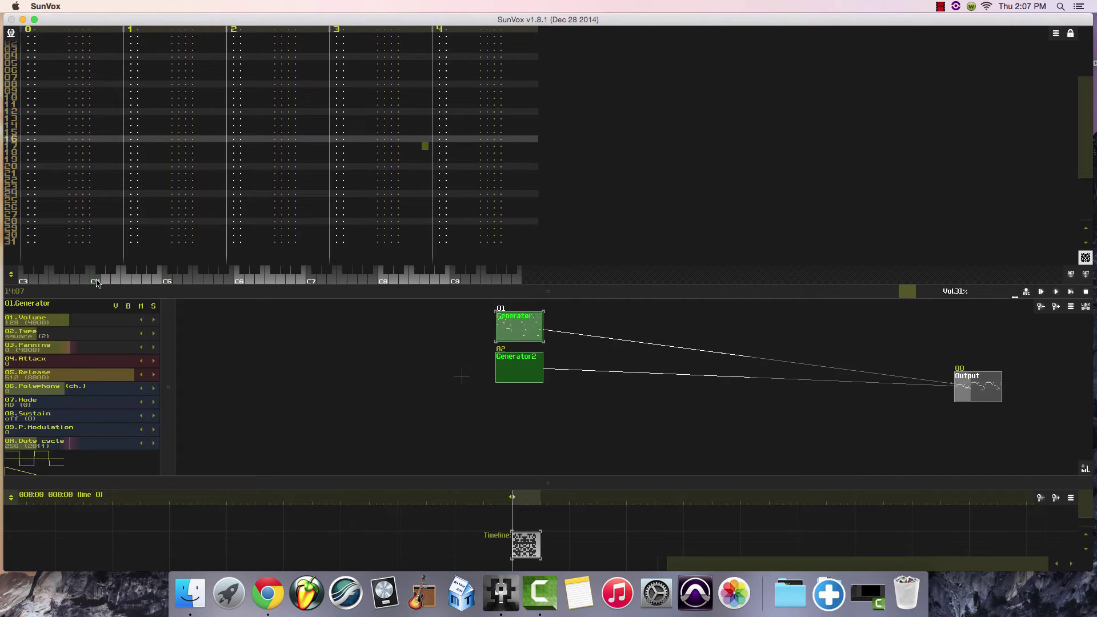
{"action": "left_click", "coordinate": [22, 280]}
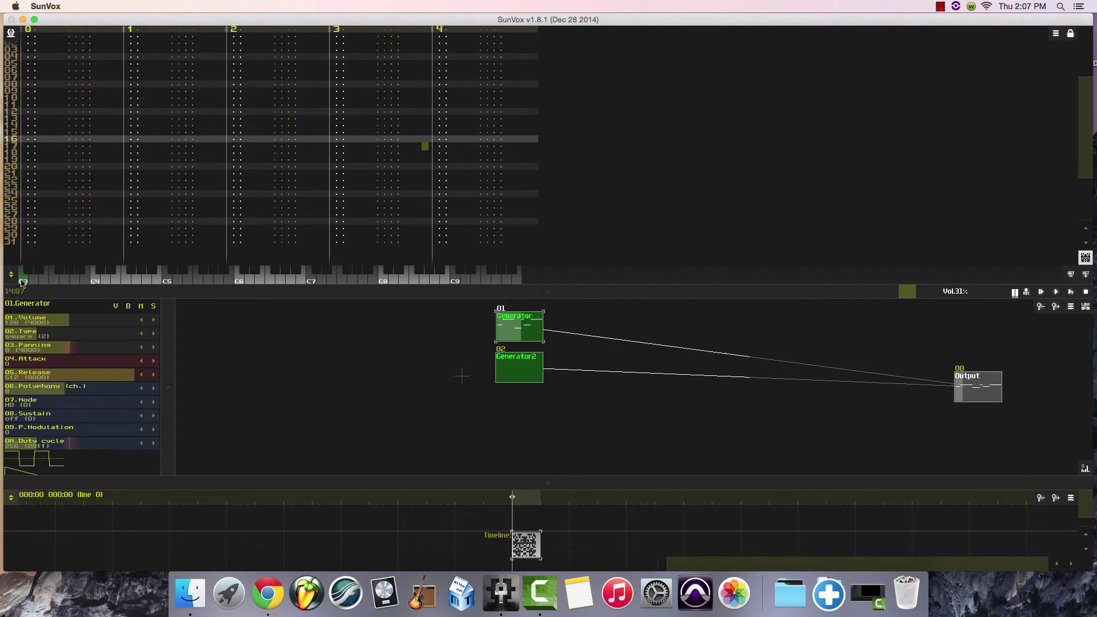
- Audition Generator2 on C notes from C6 down to C3 for comparison
{"action": "left_click", "coordinate": [520, 372]}
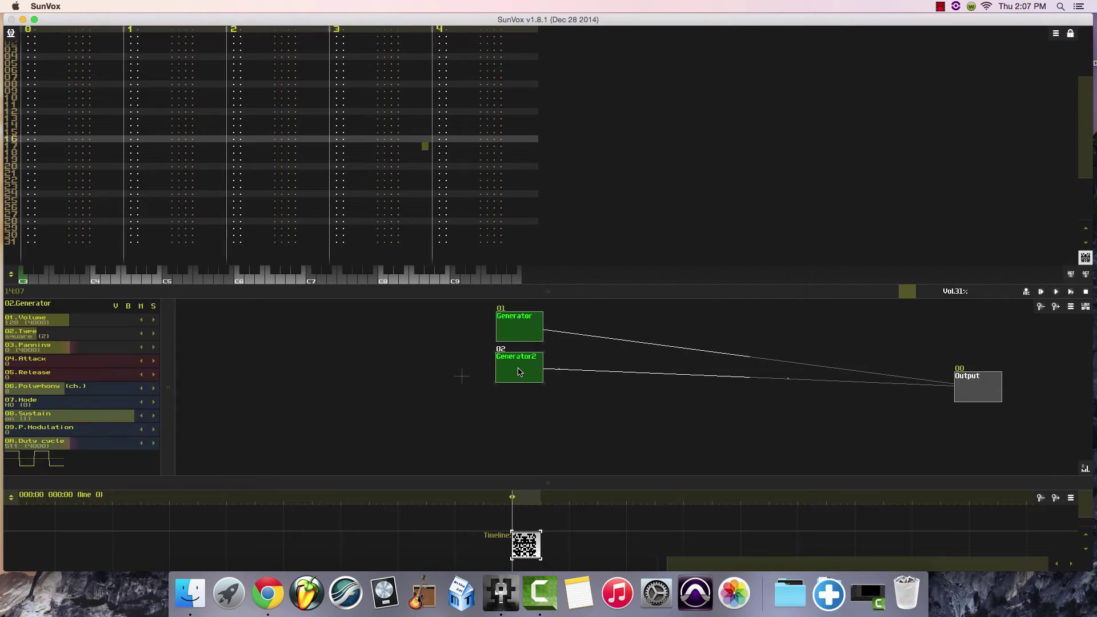
{"action": "left_click", "coordinate": [239, 275]}
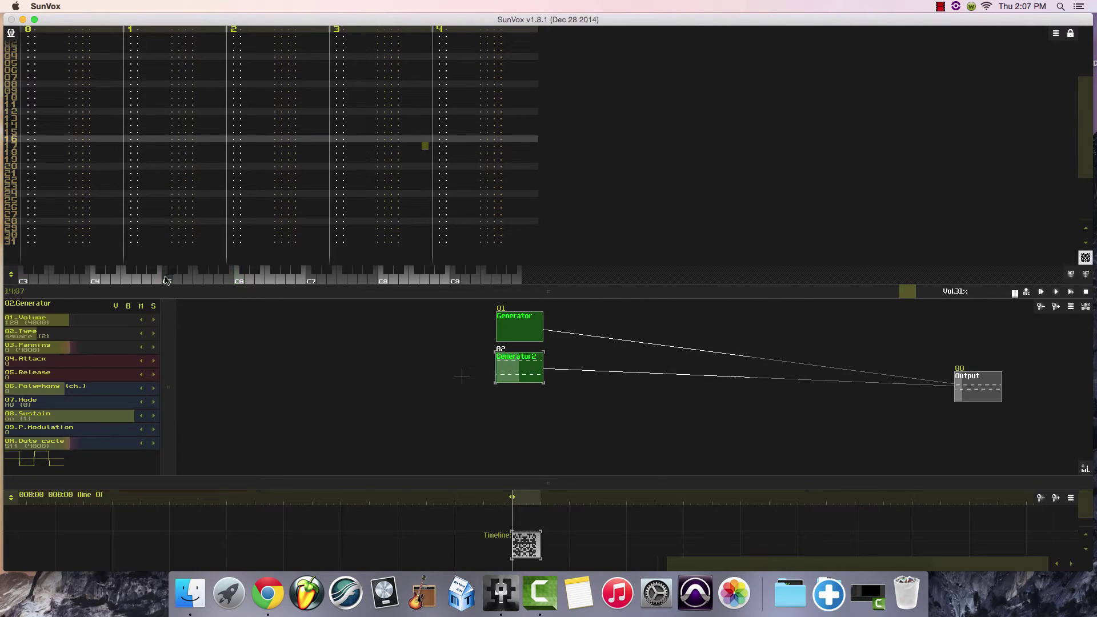
{"action": "left_click", "coordinate": [96, 282]}
{"action": "left_click", "coordinate": [23, 280]}
- Compare the first Generator's sound on C5 with its duty cycle at 767 and back at 256
{"action": "left_click", "coordinate": [513, 316]}
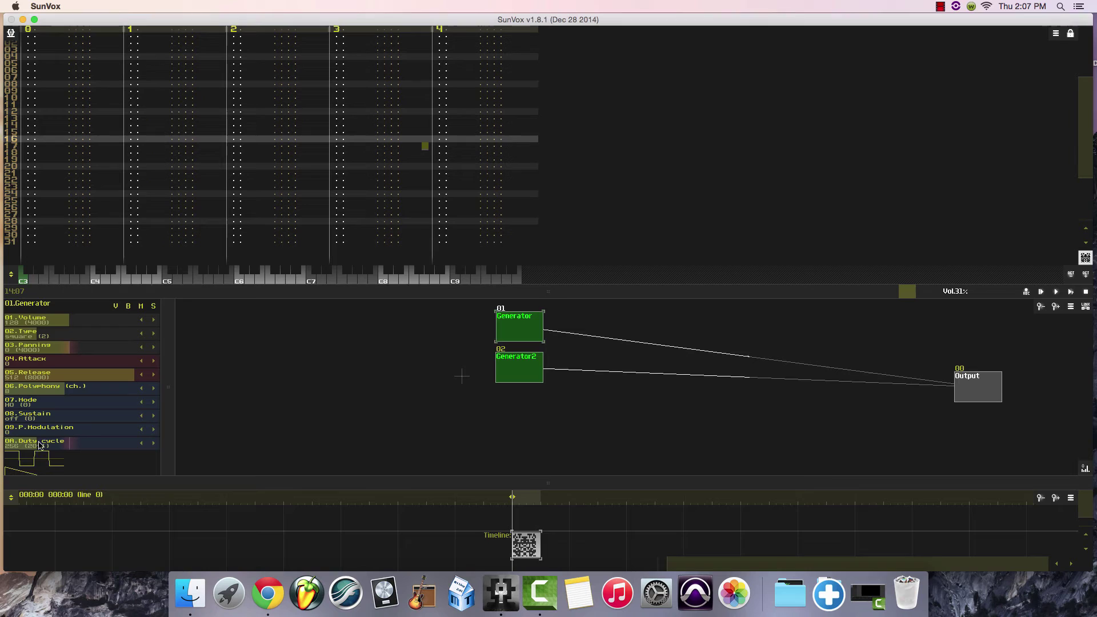
{"action": "left_click_drag", "start_coordinate": [38, 446], "coordinate": [102, 444]}
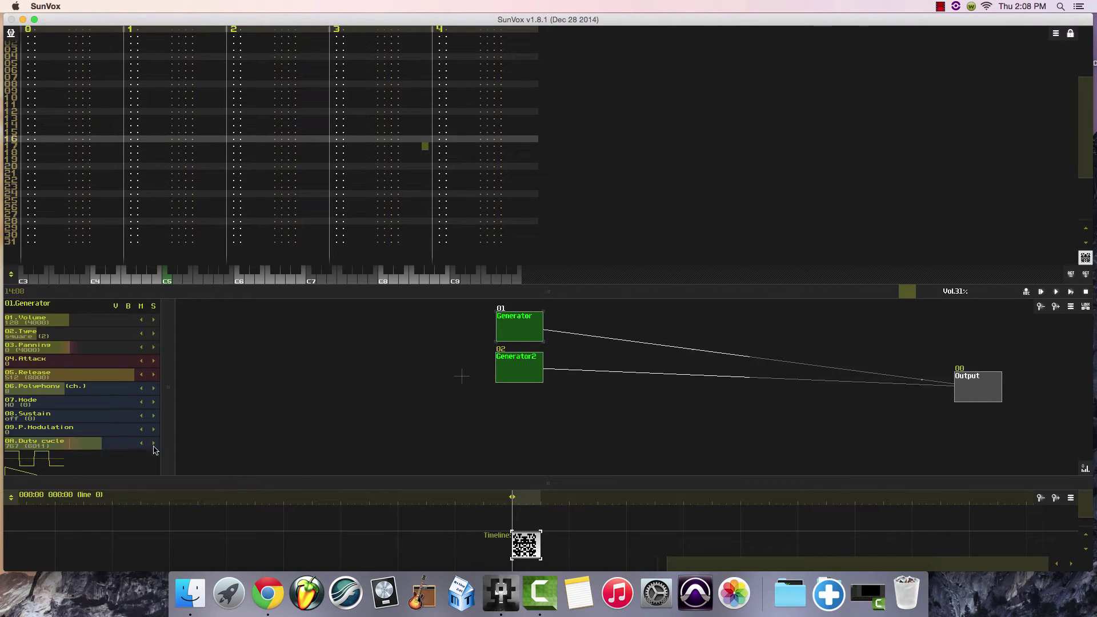
{"action": "left_click", "coordinate": [168, 280]}
{"action": "left_click", "coordinate": [169, 282]}
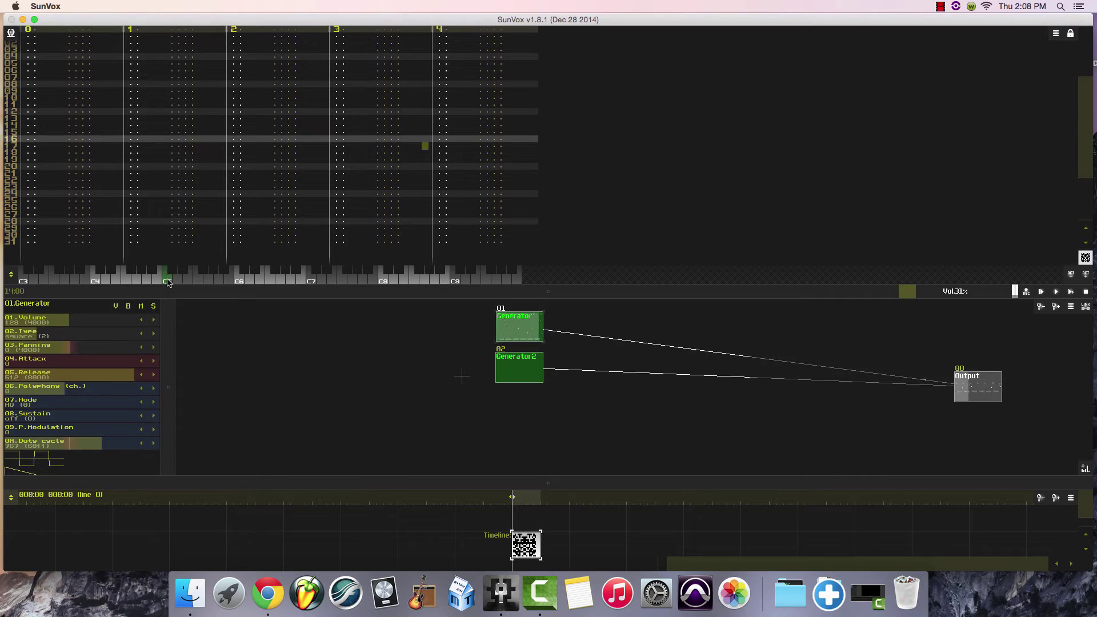
{"action": "left_click_drag", "start_coordinate": [101, 444], "coordinate": [36, 443]}
{"action": "left_click", "coordinate": [167, 278]}
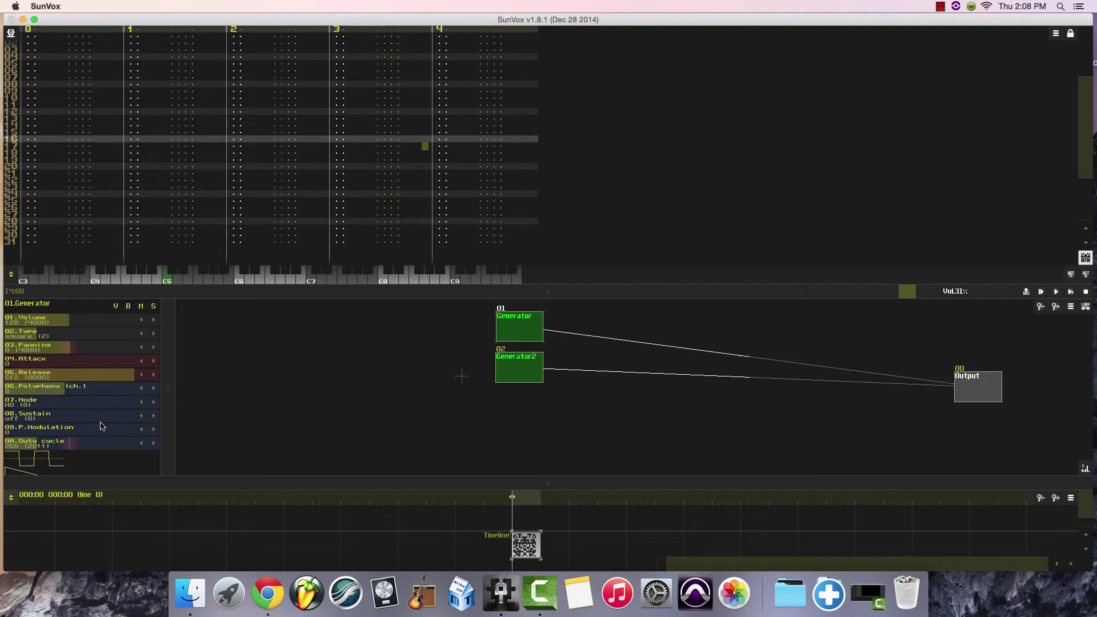
- Set the first Generator's duty cycle to 128 and audition it on C4 and C3
{"action": "mouse_move", "coordinate": [37, 450]}
{"action": "left_mouse_down"}
{"action": "mouse_move", "coordinate": [26, 450]}
{"action": "mouse_move", "coordinate": [37, 450]}
{"action": "left_mouse_up"}
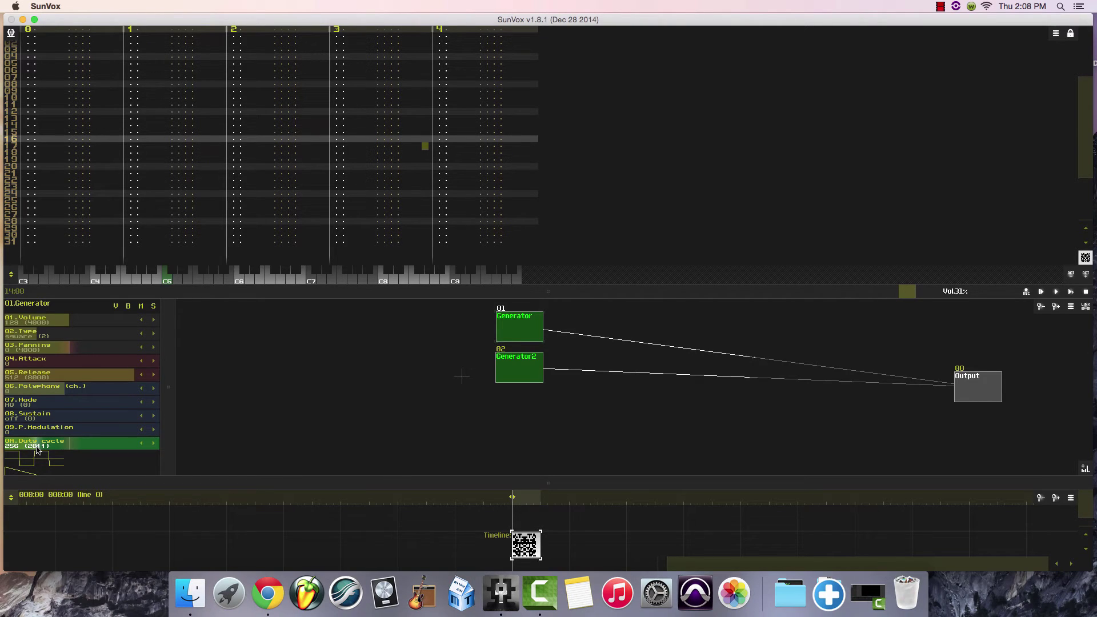
{"action": "left_click_drag", "start_coordinate": [36, 449], "coordinate": [20, 450]}
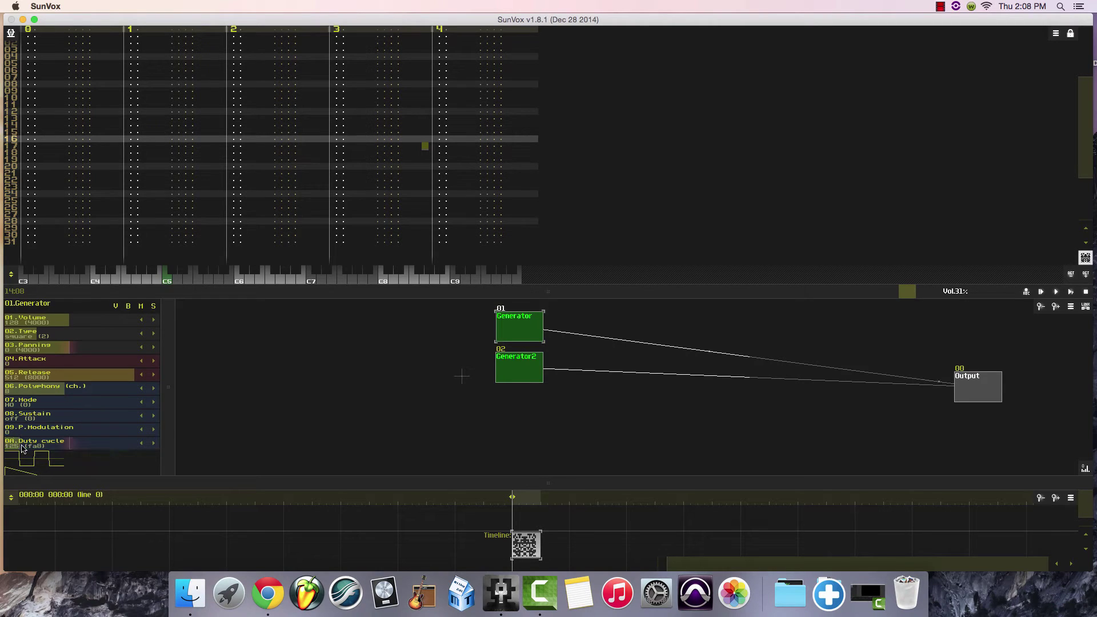
{"action": "left_click", "coordinate": [154, 445]}
{"action": "left_click", "coordinate": [154, 446]}
{"action": "left_click", "coordinate": [154, 446]}
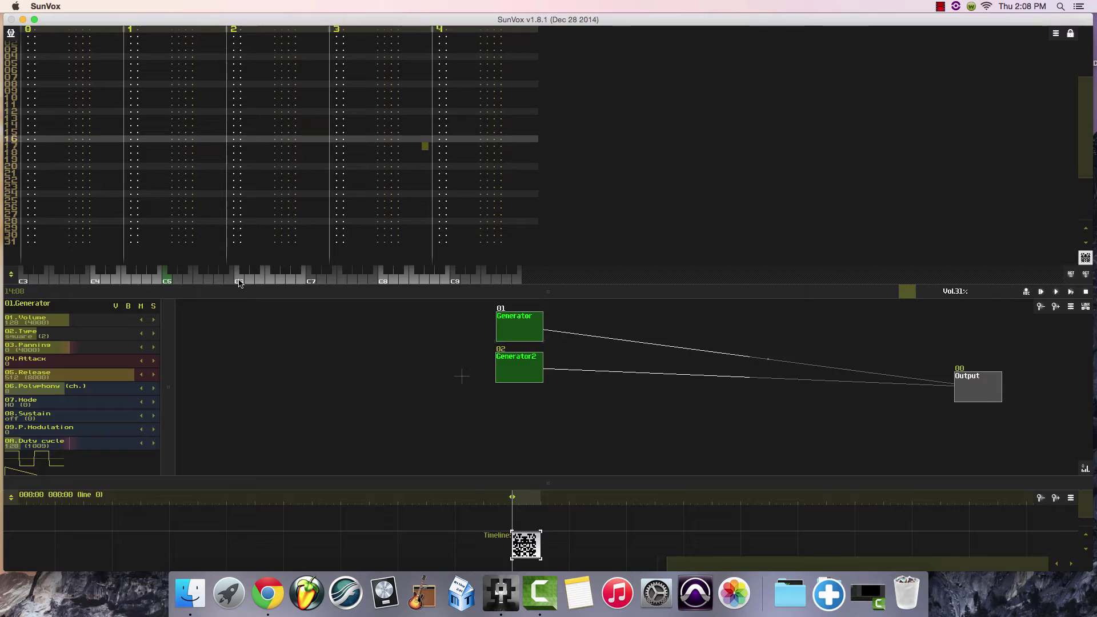
{"action": "left_click", "coordinate": [97, 280]}
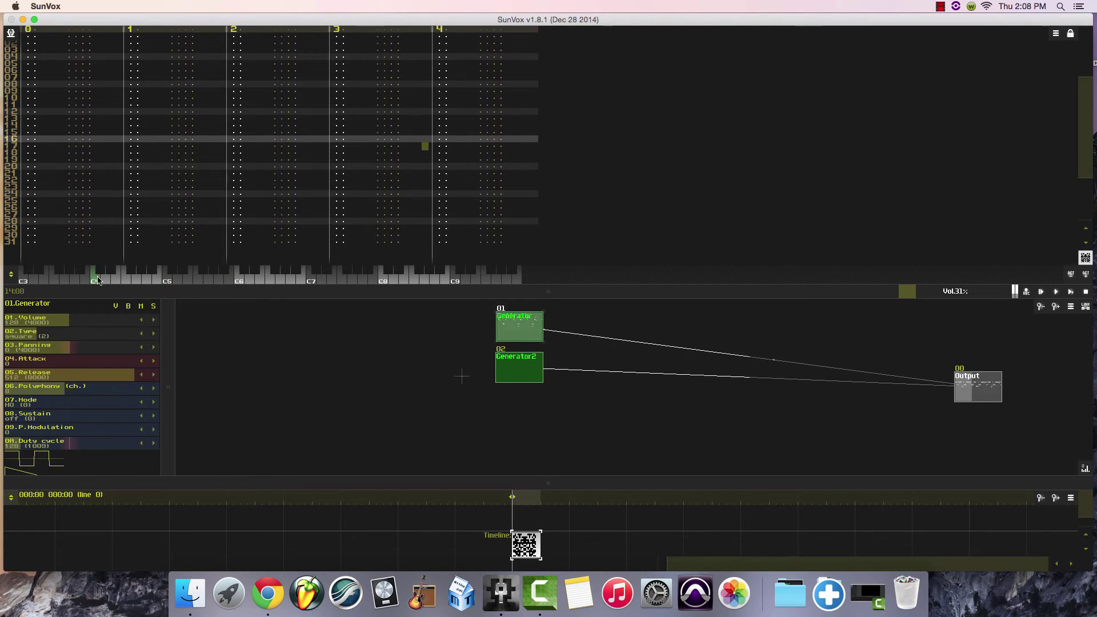
{"action": "left_click", "coordinate": [22, 279]}
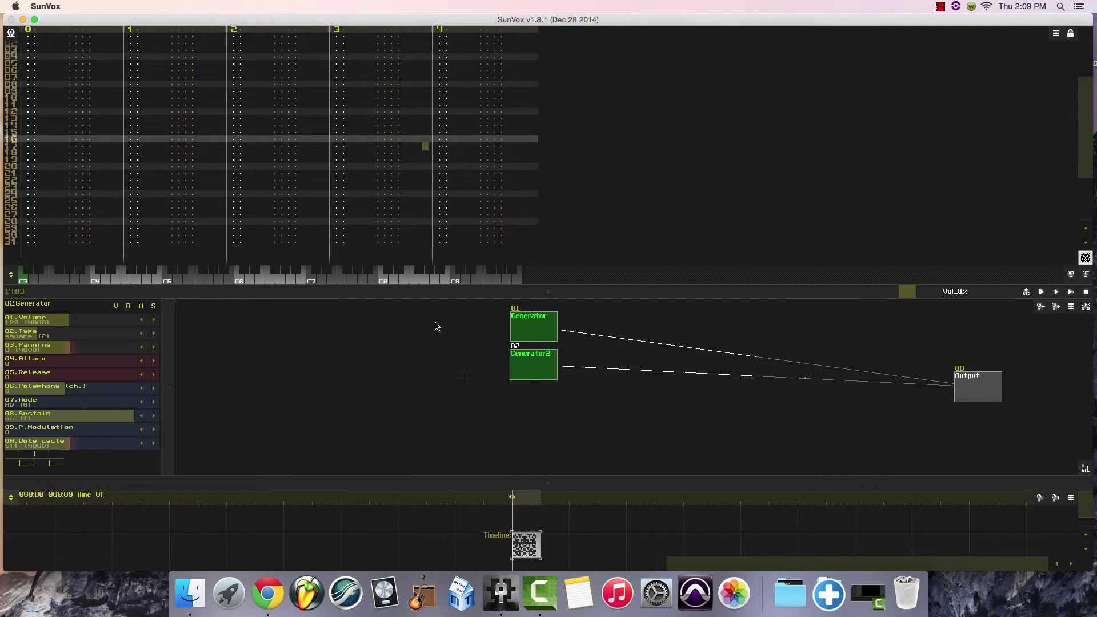
- Add a third Generator module directly below Generator2
{"action": "right_click", "coordinate": [534, 406]}
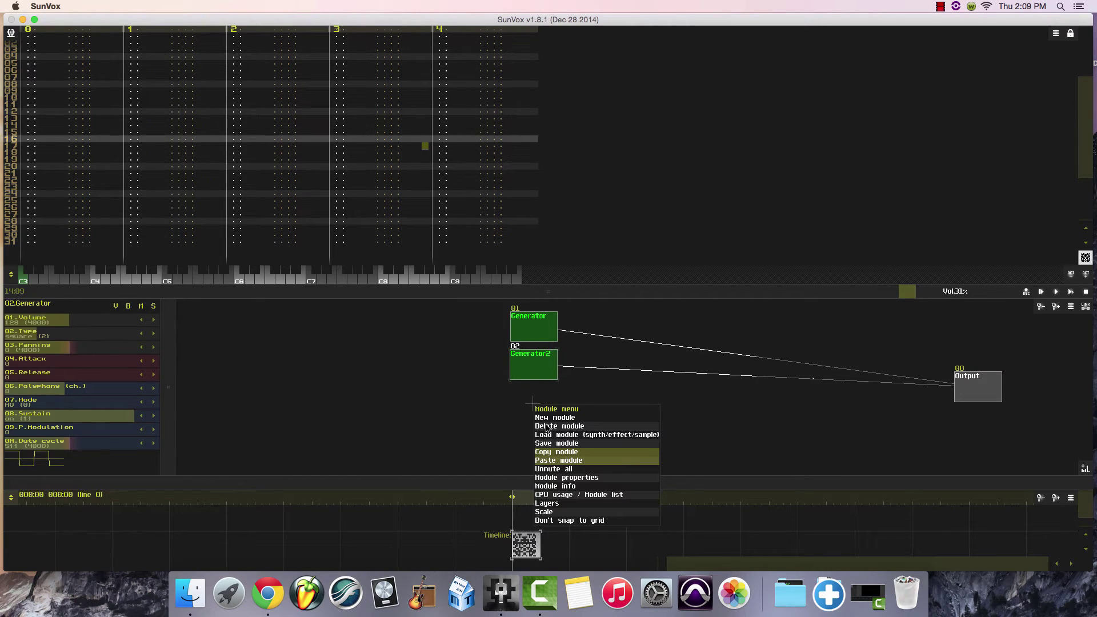
{"action": "left_click", "coordinate": [544, 418]}
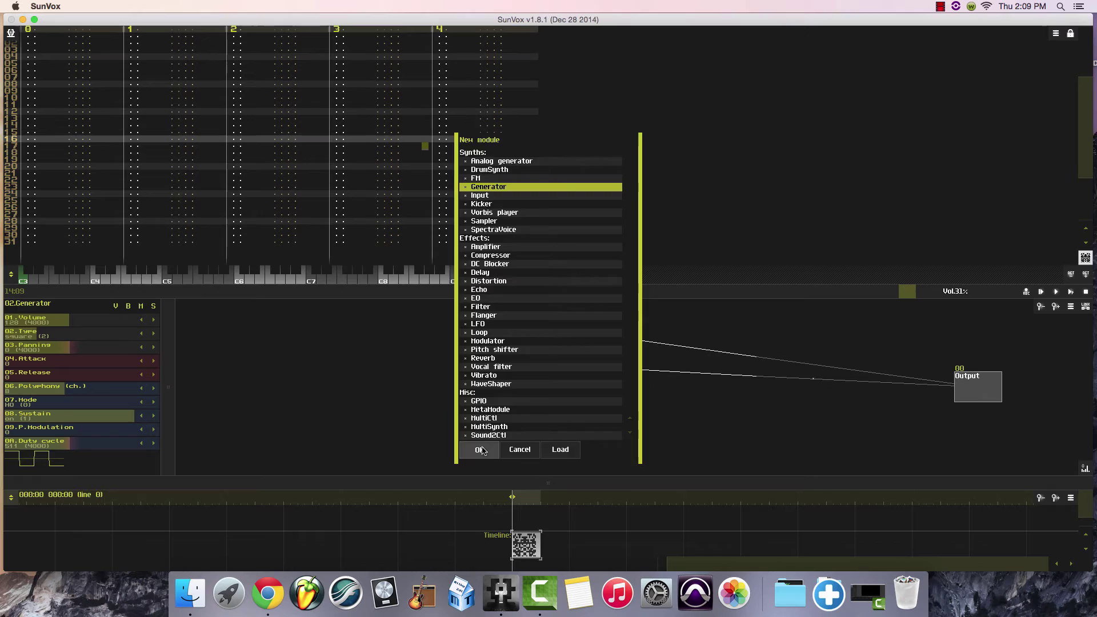
{"action": "left_click", "coordinate": [480, 449]}
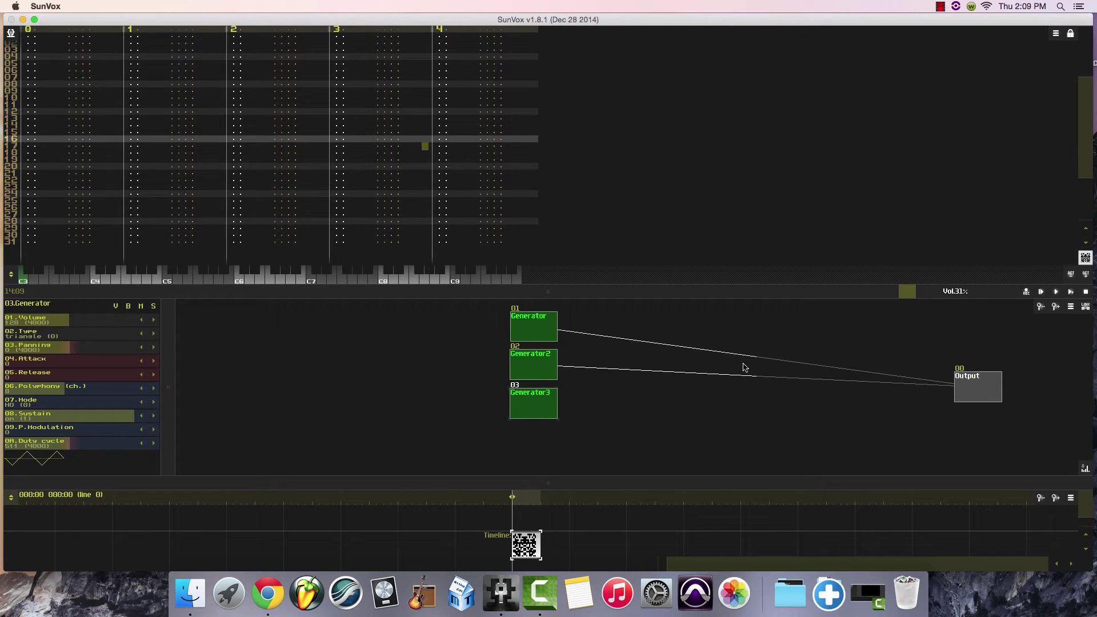
- Connect Generator3 to the Output and change its module colour to yellow
{"action": "left_click", "coordinate": [1086, 307]}
{"action": "left_click", "coordinate": [991, 388]}
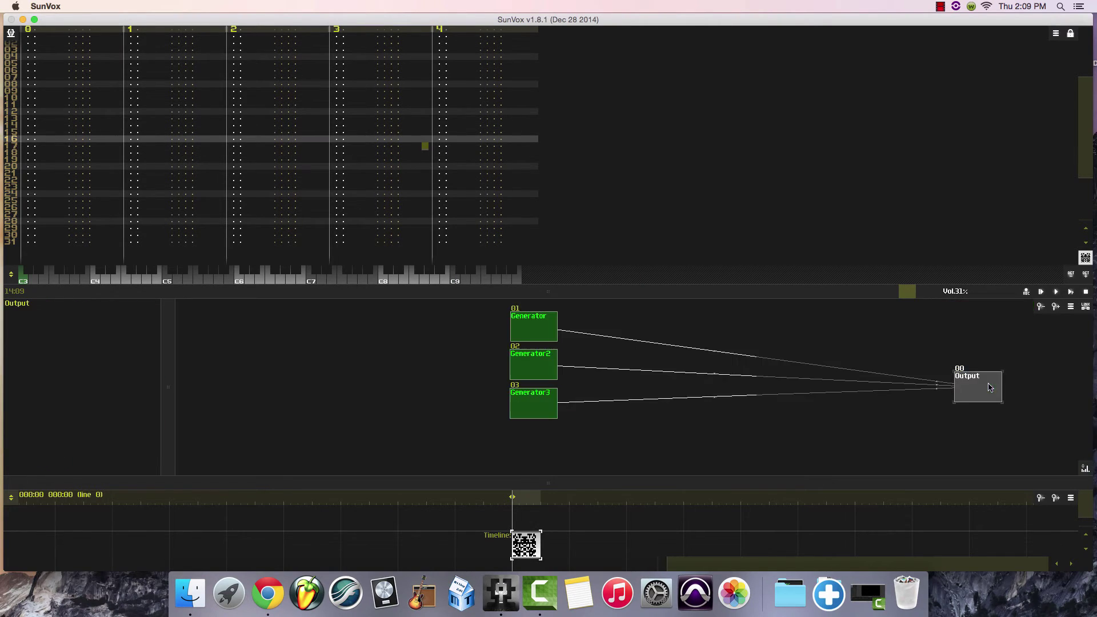
{"action": "left_click", "coordinate": [545, 408]}
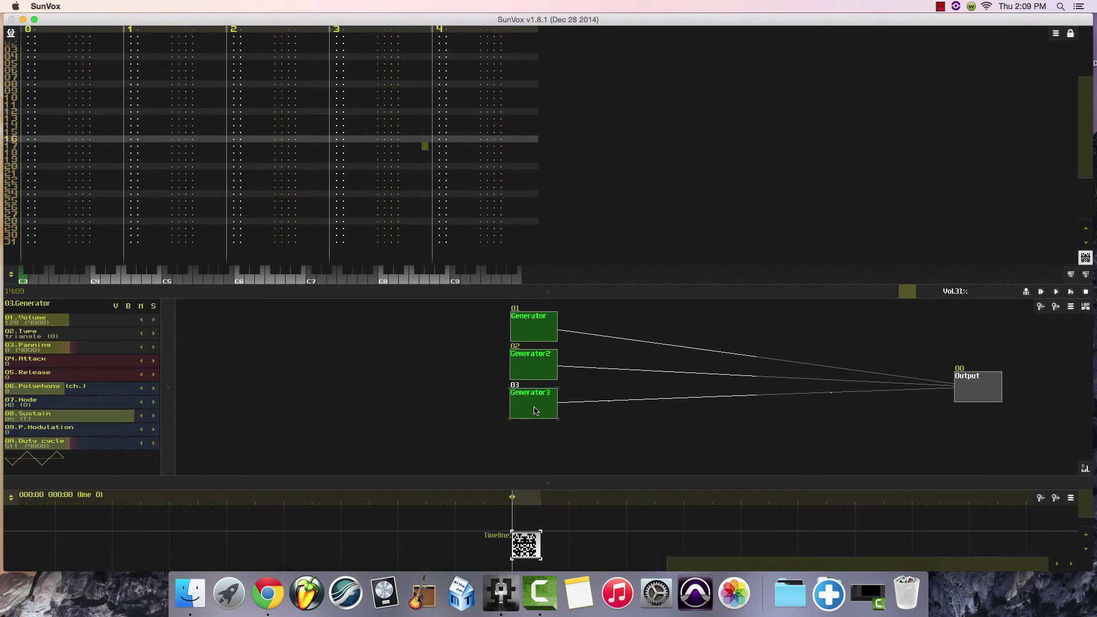
{"action": "left_click", "coordinate": [535, 410]}
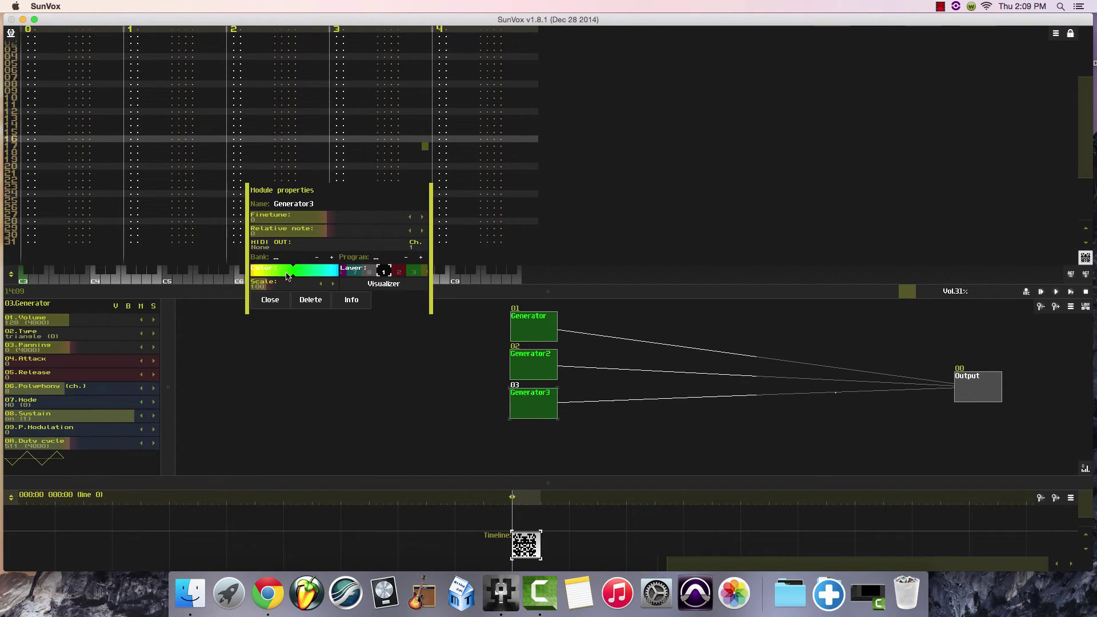
{"action": "left_click_drag", "start_coordinate": [291, 272], "coordinate": [323, 271]}
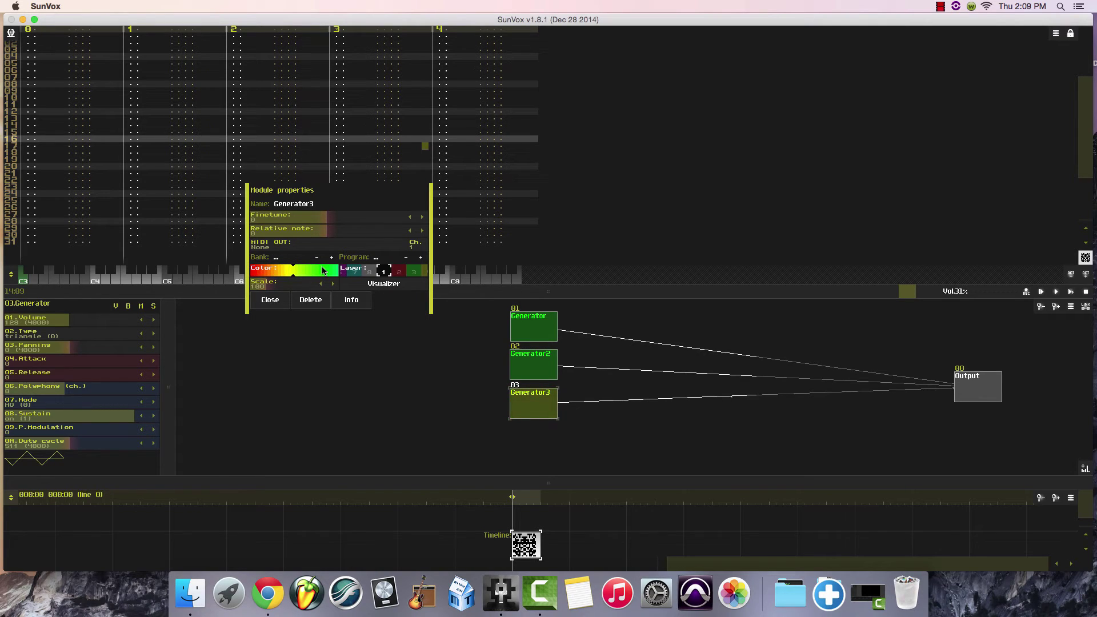
{"action": "left_click", "coordinate": [270, 301]}
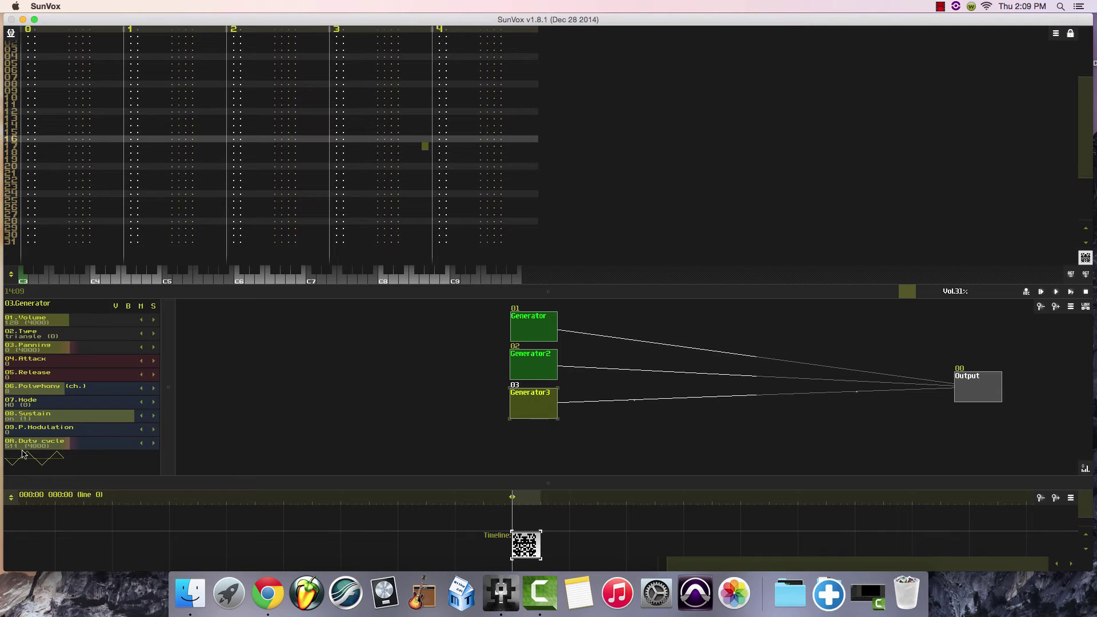
- Audition Generator3 on C notes from C6 down to C3 and on a few neighbouring notes
{"action": "left_click", "coordinate": [237, 278]}
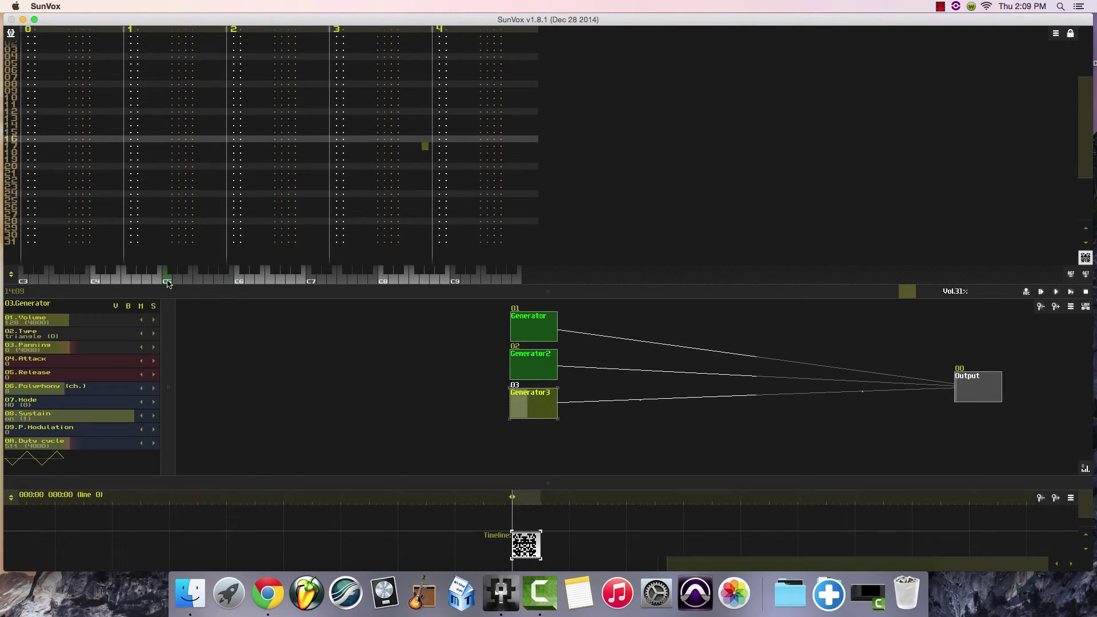
{"action": "left_click", "coordinate": [96, 279]}
{"action": "left_click", "coordinate": [23, 281]}
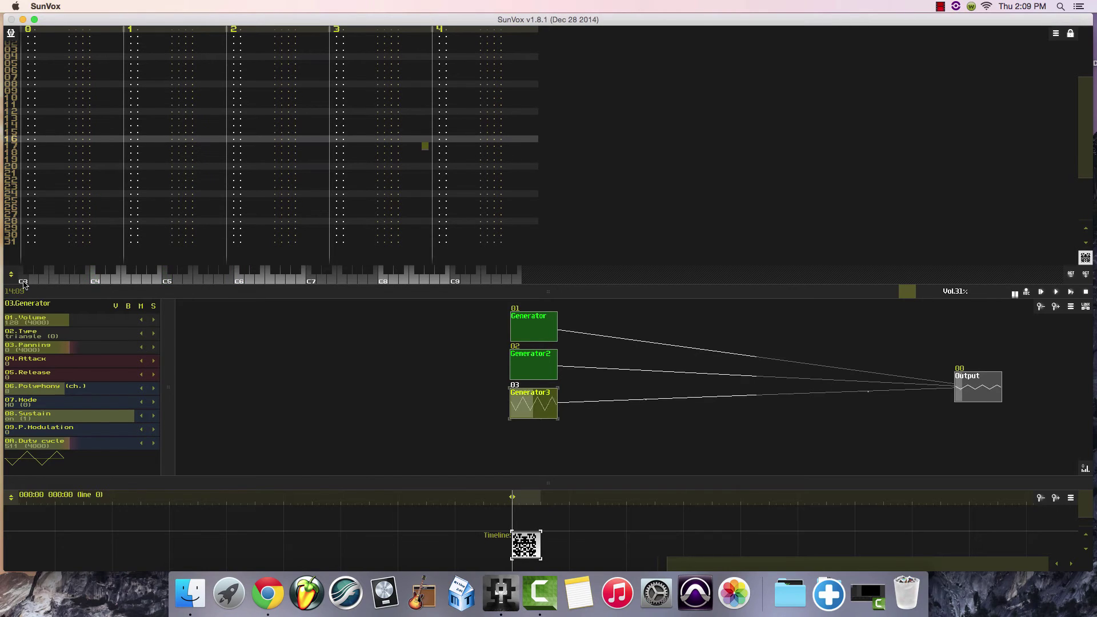
{"action": "left_click", "coordinate": [23, 281]}
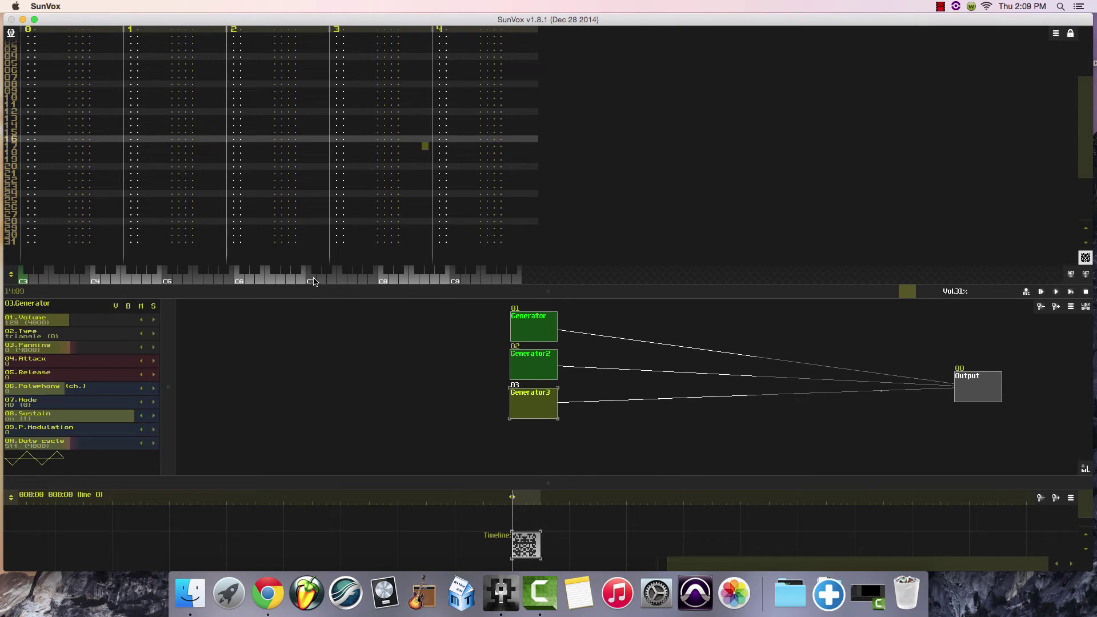
{"action": "left_click", "coordinate": [265, 280]}
{"action": "left_click_drag", "start_coordinate": [265, 282], "coordinate": [207, 283]}
- Lower the on-screen keyboard's range by two octaves and audition Generator3 on its lowest notes around C1
{"action": "left_click", "coordinate": [1073, 276]}
{"action": "left_click", "coordinate": [1074, 277]}
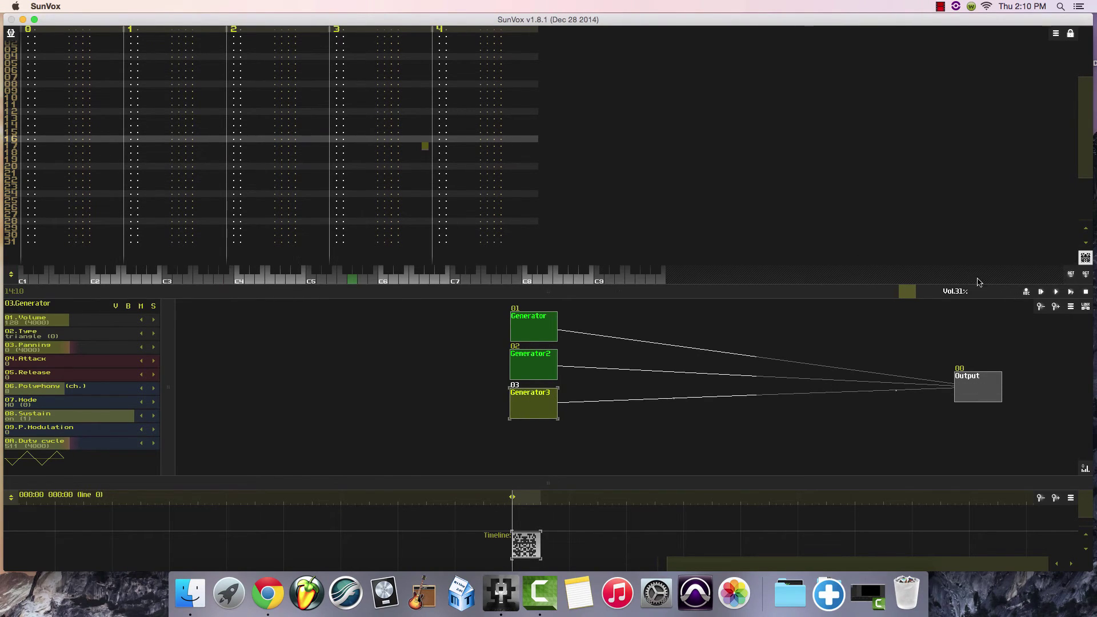
{"action": "left_click", "coordinate": [33, 280]}
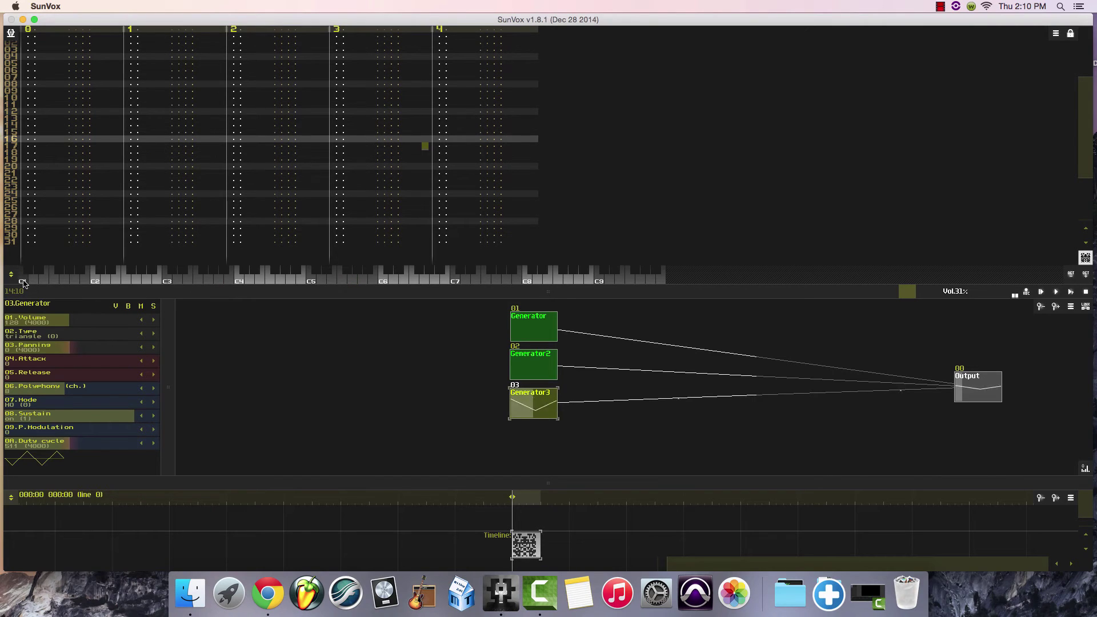
- Raise Generator3's volume to 256 and audition it on low notes between C1 and C2
{"action": "left_click_drag", "start_coordinate": [65, 324], "coordinate": [125, 324]}
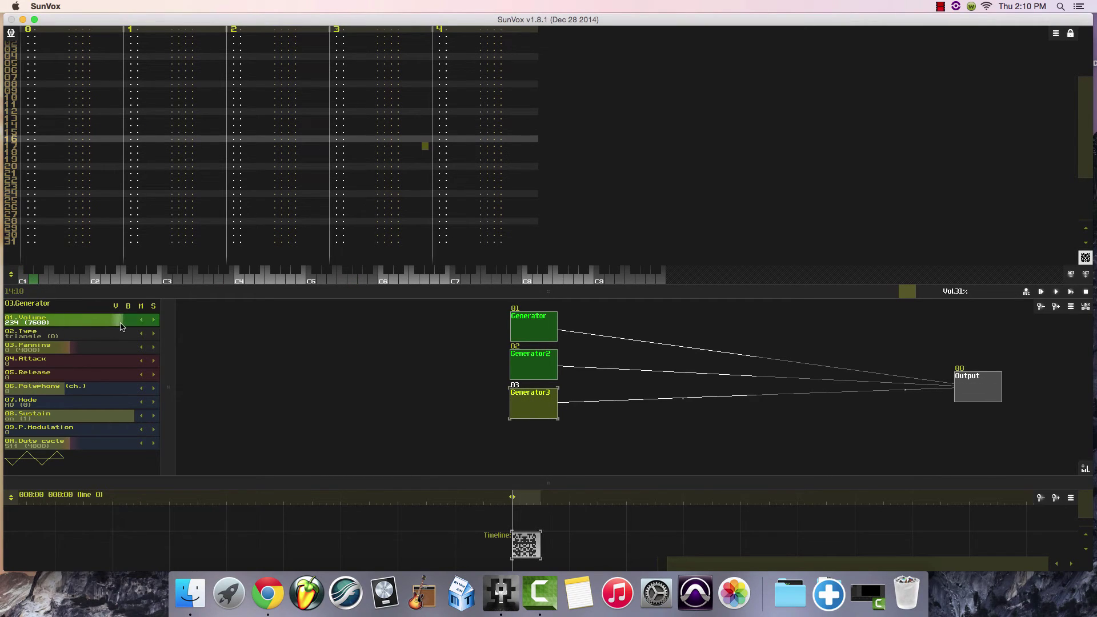
{"action": "left_click", "coordinate": [28, 283]}
{"action": "mouse_move", "coordinate": [40, 285]}
{"action": "left_mouse_down"}
{"action": "mouse_move", "coordinate": [156, 281]}
{"action": "mouse_move", "coordinate": [102, 283]}
{"action": "left_mouse_up"}
{"action": "left_click", "coordinate": [96, 282]}
{"action": "left_click", "coordinate": [95, 282]}
{"action": "left_click", "coordinate": [95, 282]}
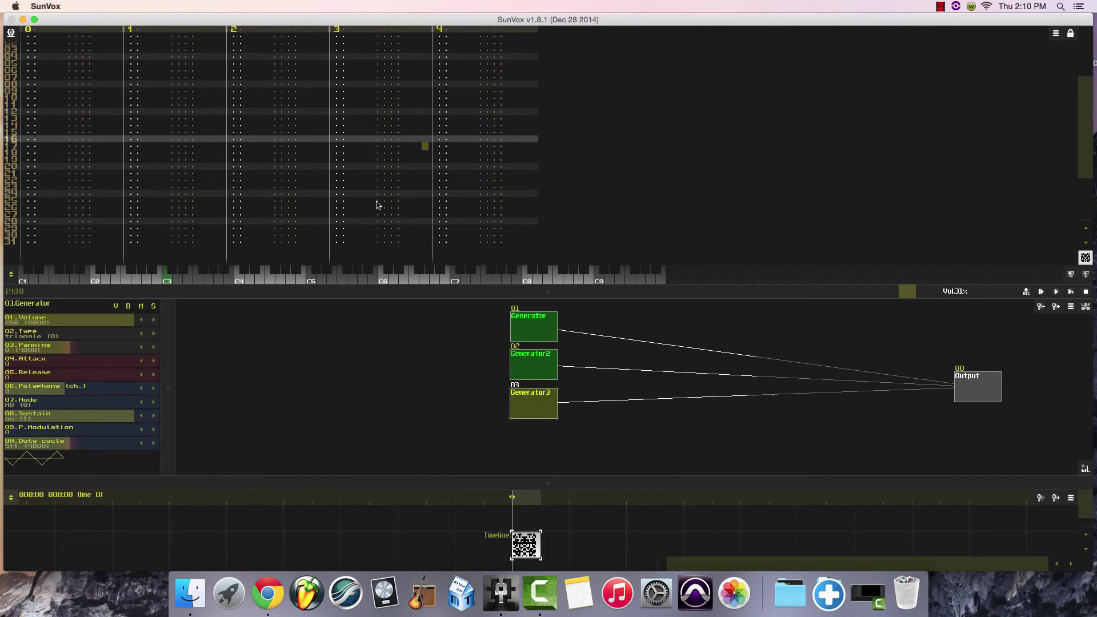
- Add a fourth Generator module aligned below Generator3 and connect it to the Output
{"action": "right_click", "coordinate": [526, 452]}
{"action": "left_click", "coordinate": [539, 460]}
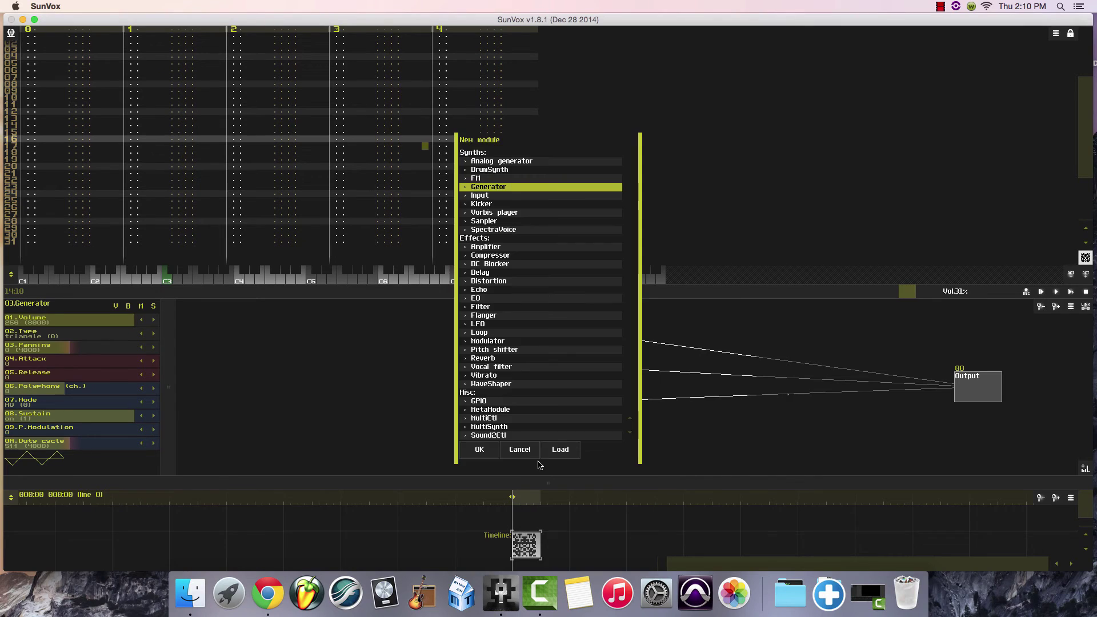
{"action": "left_click", "coordinate": [485, 452]}
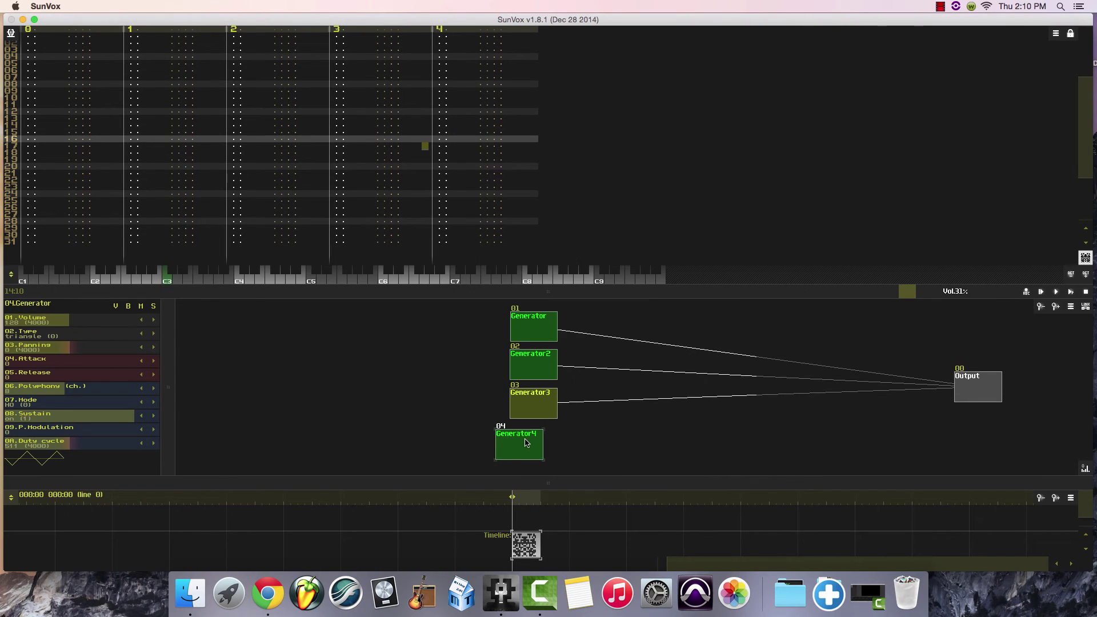
{"action": "left_click_drag", "start_coordinate": [526, 439], "coordinate": [526, 439]}
{"action": "left_click", "coordinate": [1080, 311]}
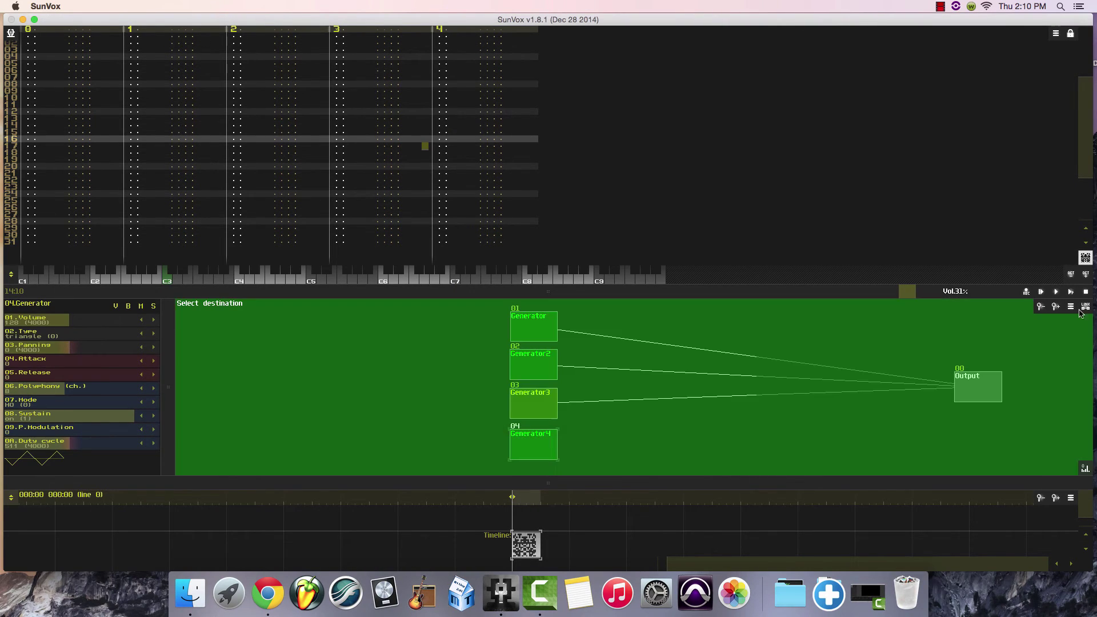
{"action": "left_click", "coordinate": [985, 394]}
- Change Generator4's module colour to a pinkish red
{"action": "left_click", "coordinate": [543, 444]}
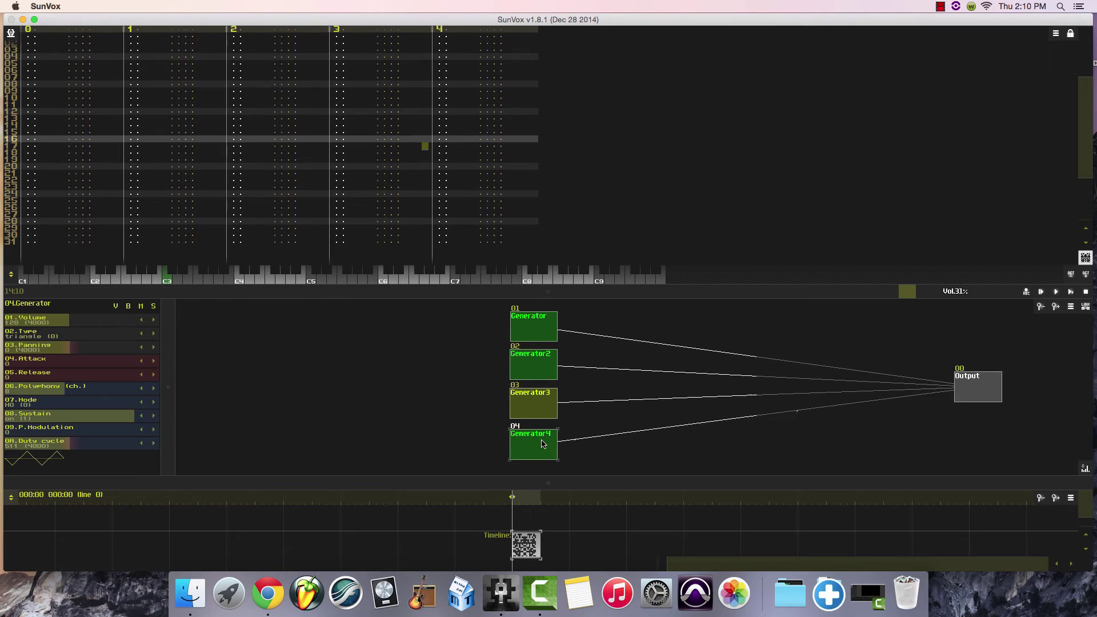
{"action": "left_click", "coordinate": [543, 445]}
{"action": "left_click_drag", "start_coordinate": [312, 271], "coordinate": [281, 274]}
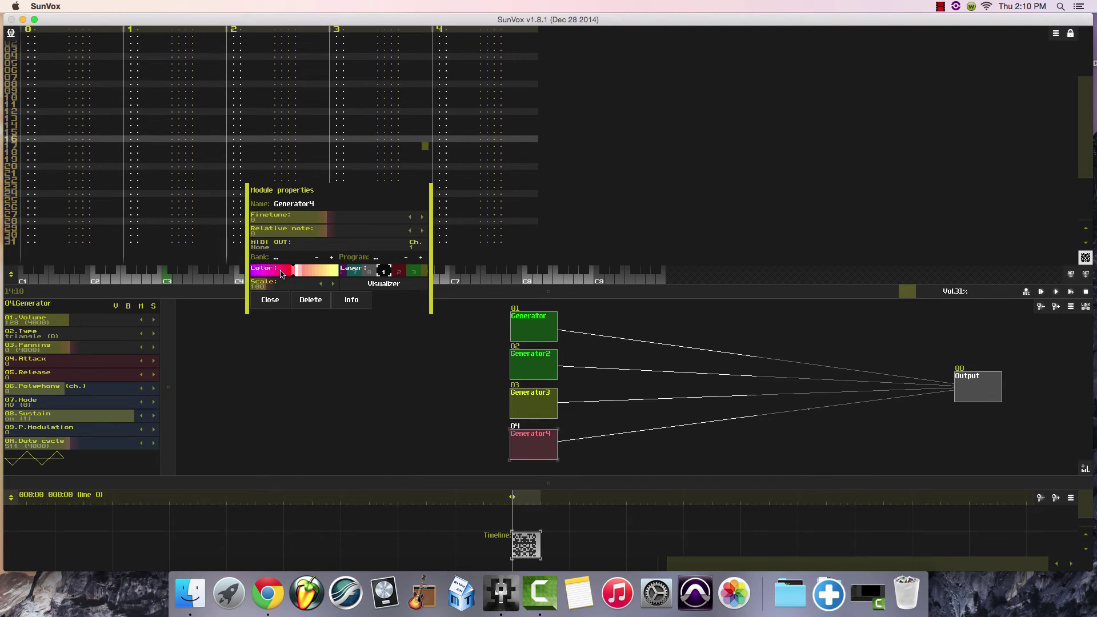
{"action": "left_click", "coordinate": [271, 302]}
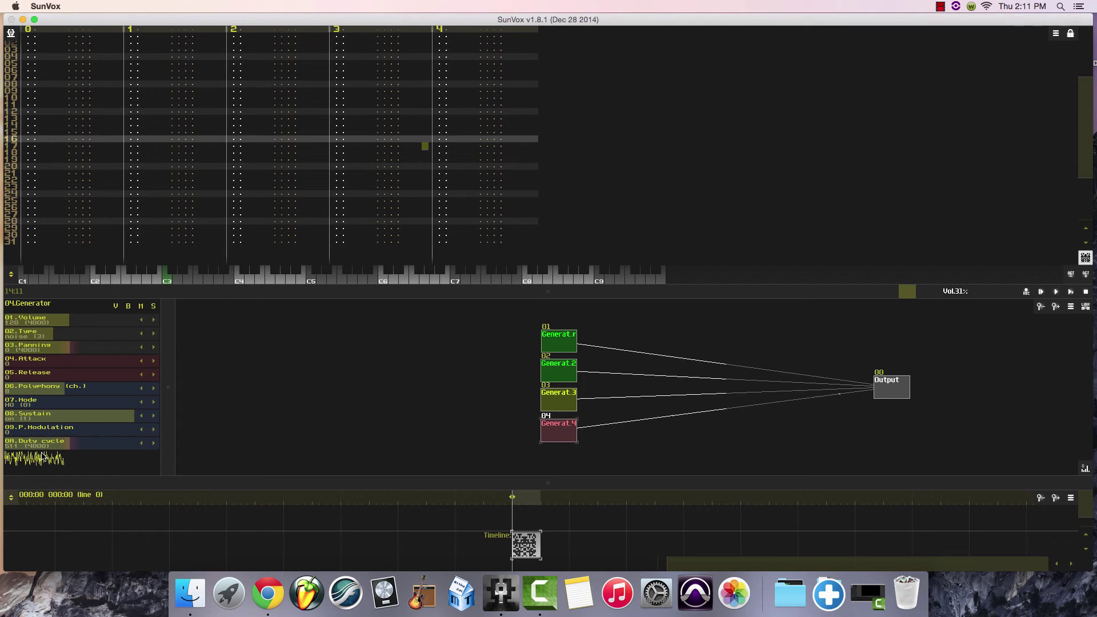
- Audition Generator4's noise waveform on C1 and nearby low notes
{"action": "left_click", "coordinate": [22, 279]}
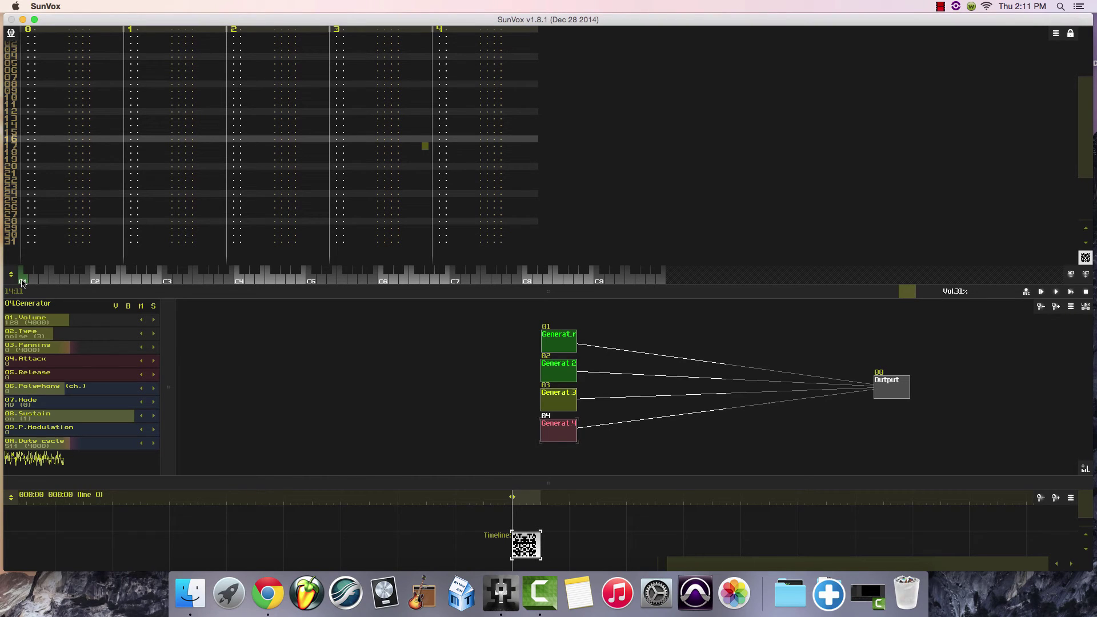
{"action": "mouse_move", "coordinate": [23, 283]}
{"action": "left_mouse_down"}
{"action": "mouse_move", "coordinate": [486, 280]}
{"action": "mouse_move", "coordinate": [28, 278]}
{"action": "left_mouse_up"}
{"action": "key", "text": "i"}
- Try Generator4's release at 74 and at 12, auditioning the noise on C4 and C5
{"action": "left_click", "coordinate": [155, 376]}
{"action": "left_click", "coordinate": [36, 377]}
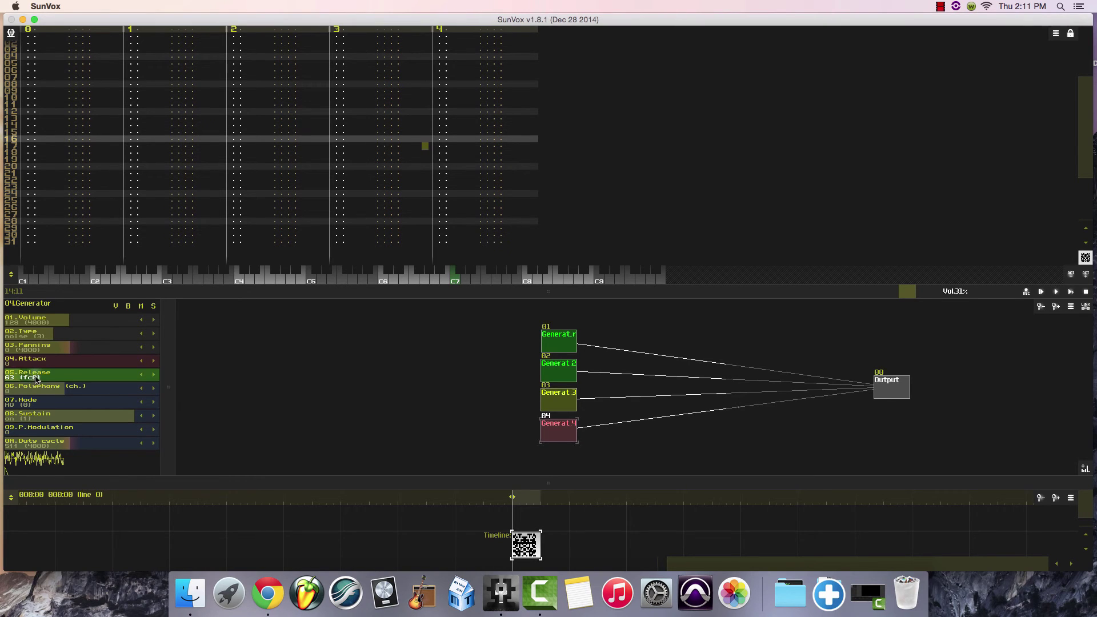
{"action": "left_click", "coordinate": [242, 282]}
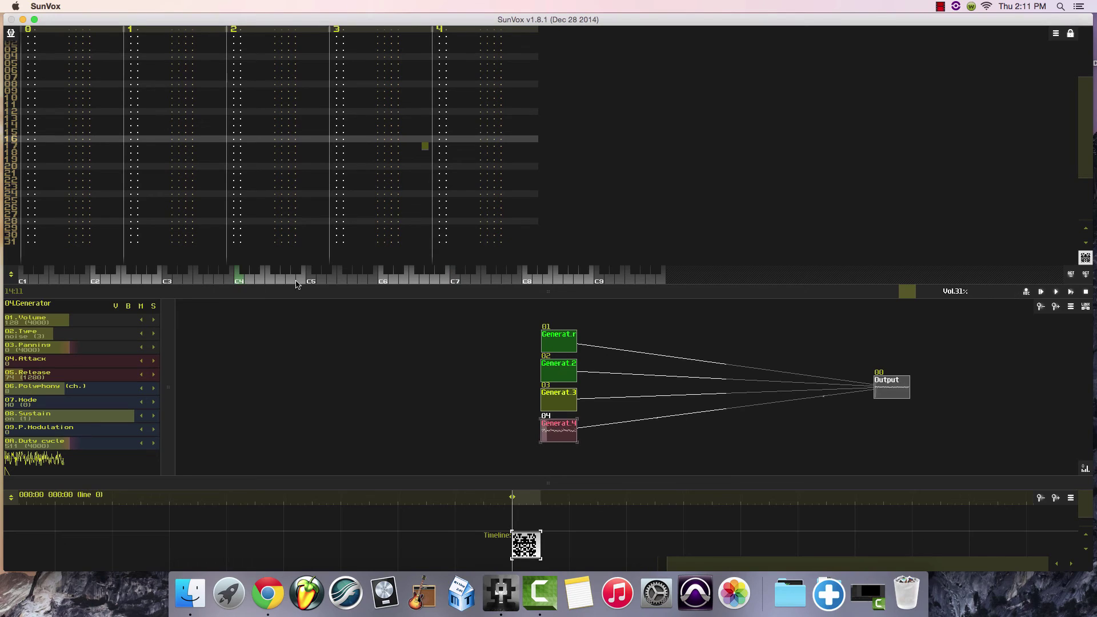
{"action": "left_click", "coordinate": [315, 282]}
{"action": "left_click", "coordinate": [17, 380]}
{"action": "left_click_drag", "start_coordinate": [18, 380], "coordinate": [10, 380]}
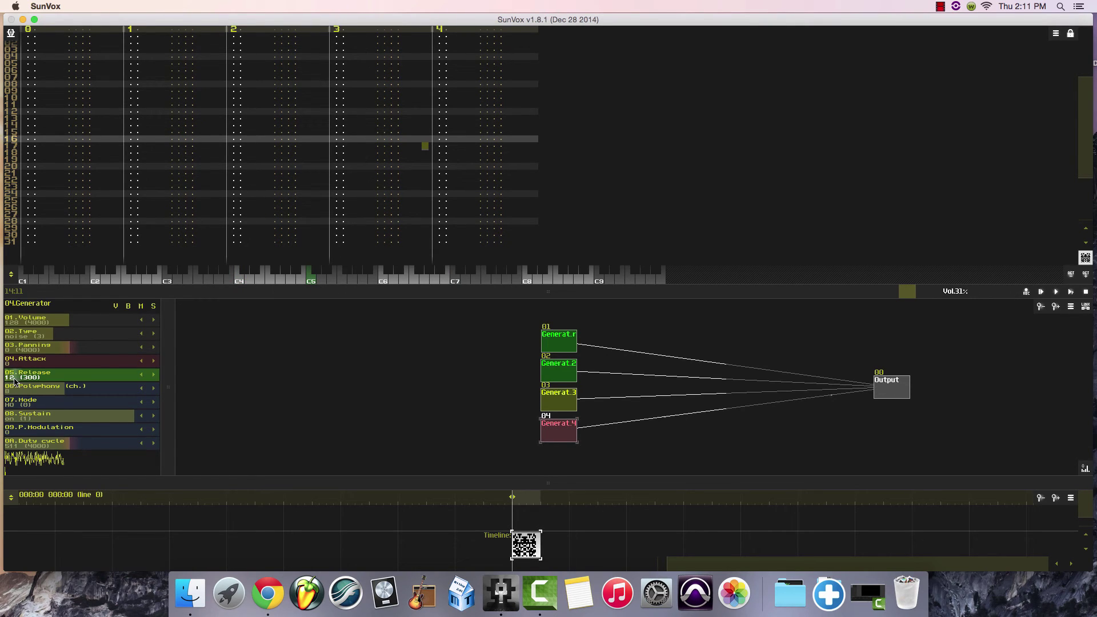
{"action": "left_click", "coordinate": [236, 280]}
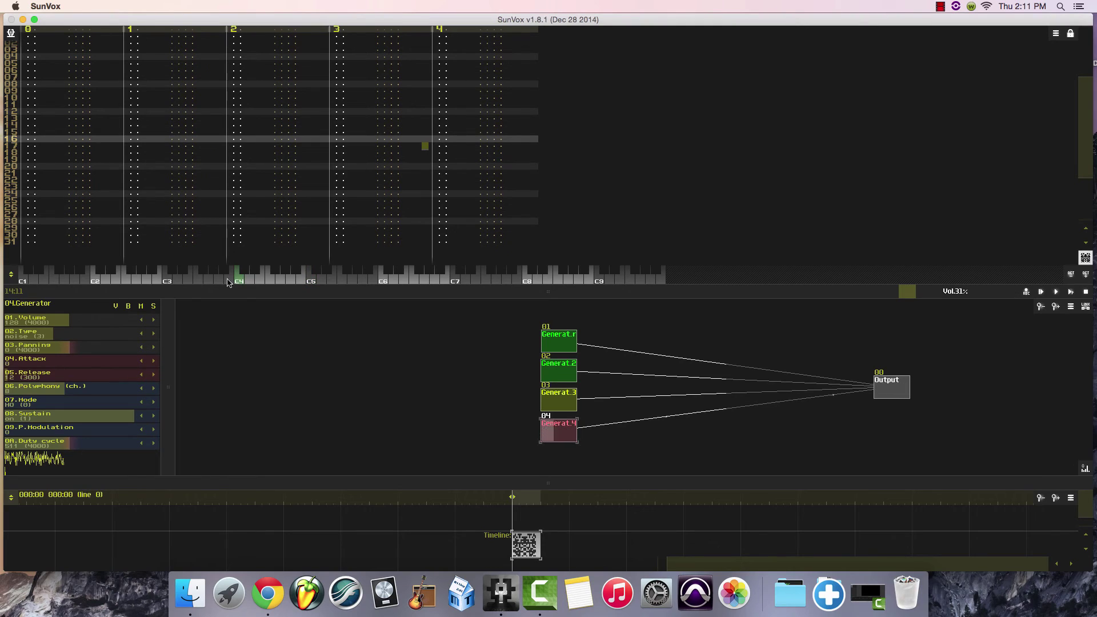
- Set Generator4's release to 3 and audition the noise on C4, C2 and C7
{"action": "left_click_drag", "start_coordinate": [35, 376], "coordinate": [31, 378]}
{"action": "left_click", "coordinate": [237, 281]}
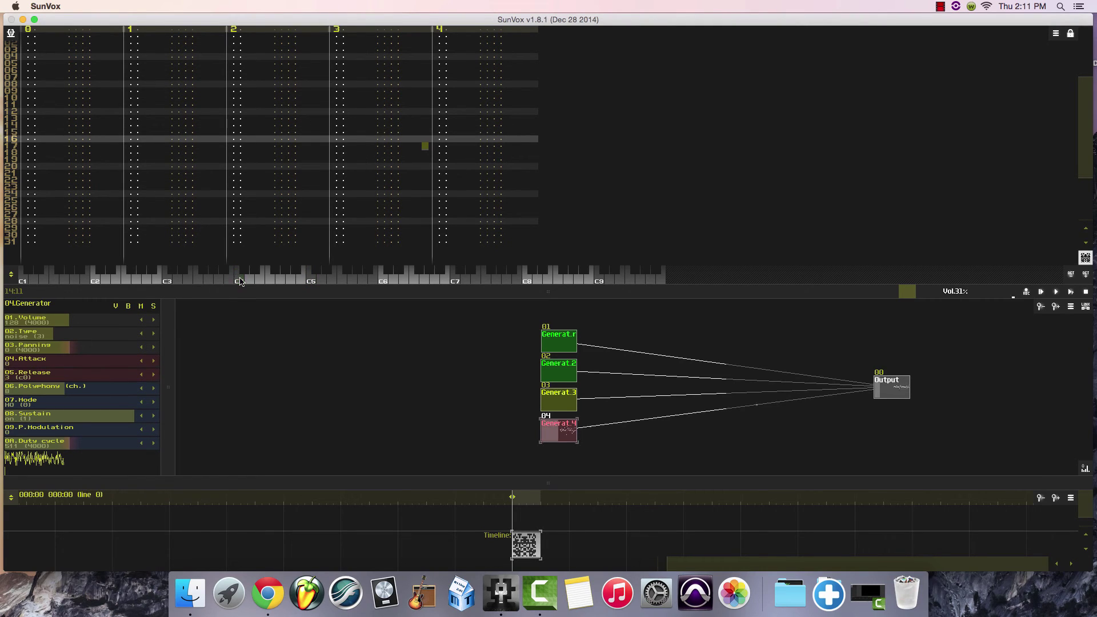
{"action": "left_click", "coordinate": [96, 279]}
{"action": "left_click", "coordinate": [455, 282]}
- Set Generator4's attack to 24 and audition the noise on C5, C4 and a note just above C3
{"action": "left_click_drag", "start_coordinate": [33, 366], "coordinate": [38, 366]}
{"action": "left_click", "coordinate": [310, 281]}
{"action": "left_click", "coordinate": [312, 282]}
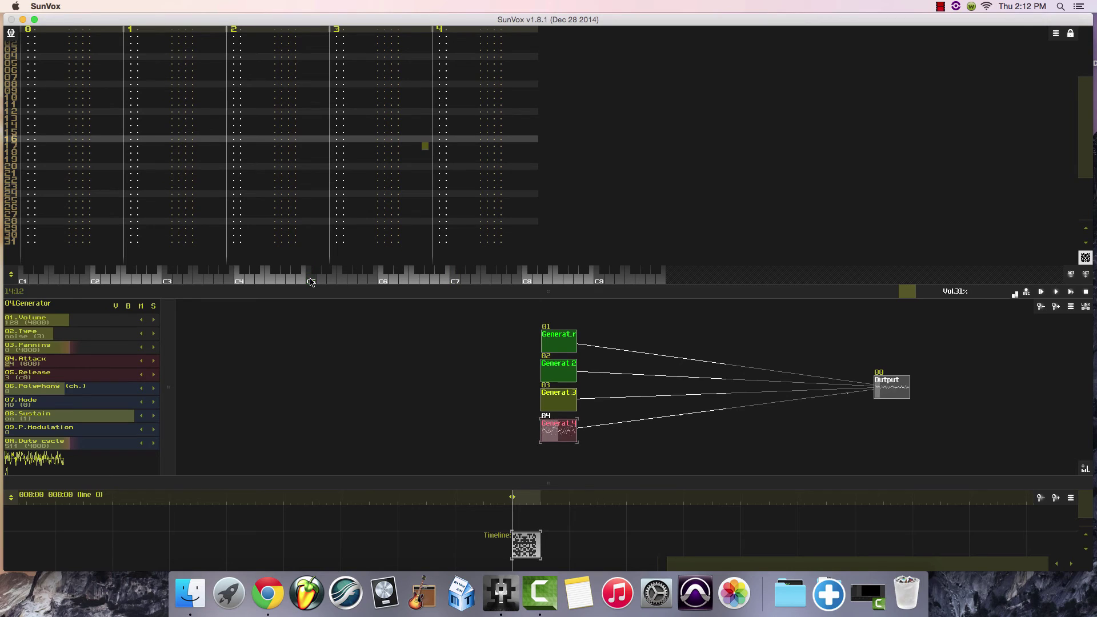
{"action": "left_click", "coordinate": [241, 283]}
{"action": "left_click", "coordinate": [243, 281]}
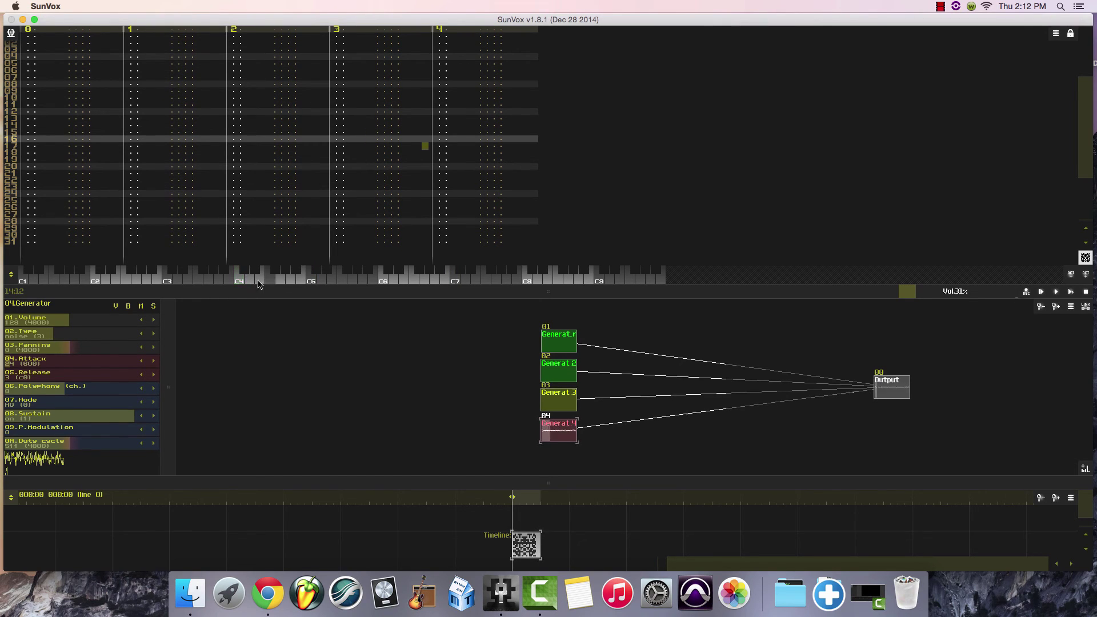
{"action": "left_click", "coordinate": [180, 281]}
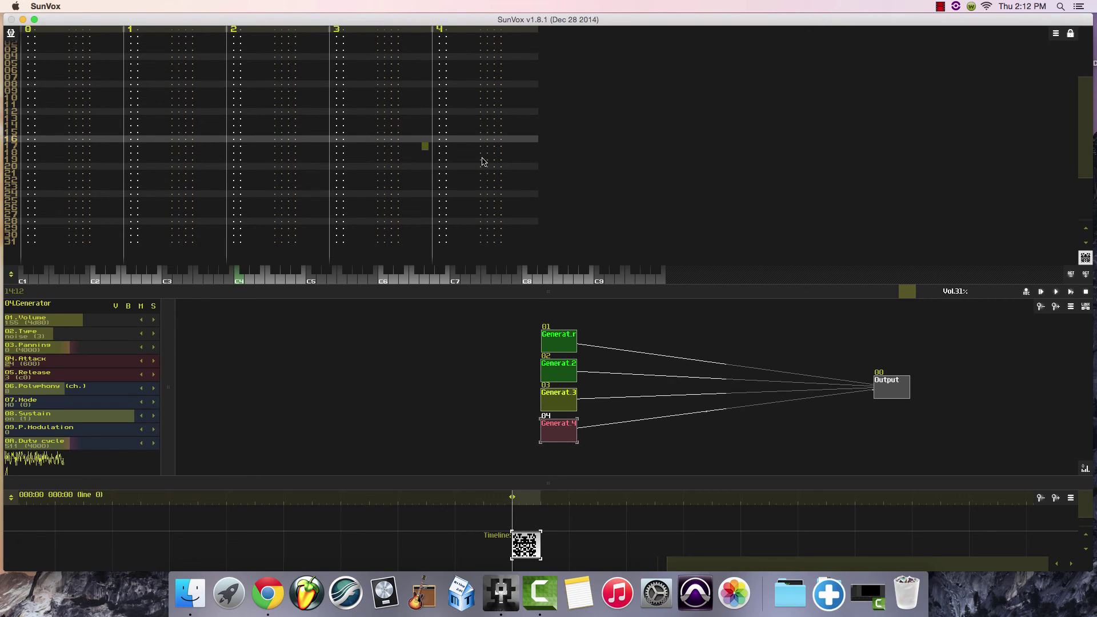
- Shift the stacked Generator modules upward to free space beneath Generator4
{"action": "left_click_drag", "start_coordinate": [560, 340], "coordinate": [558, 324]}
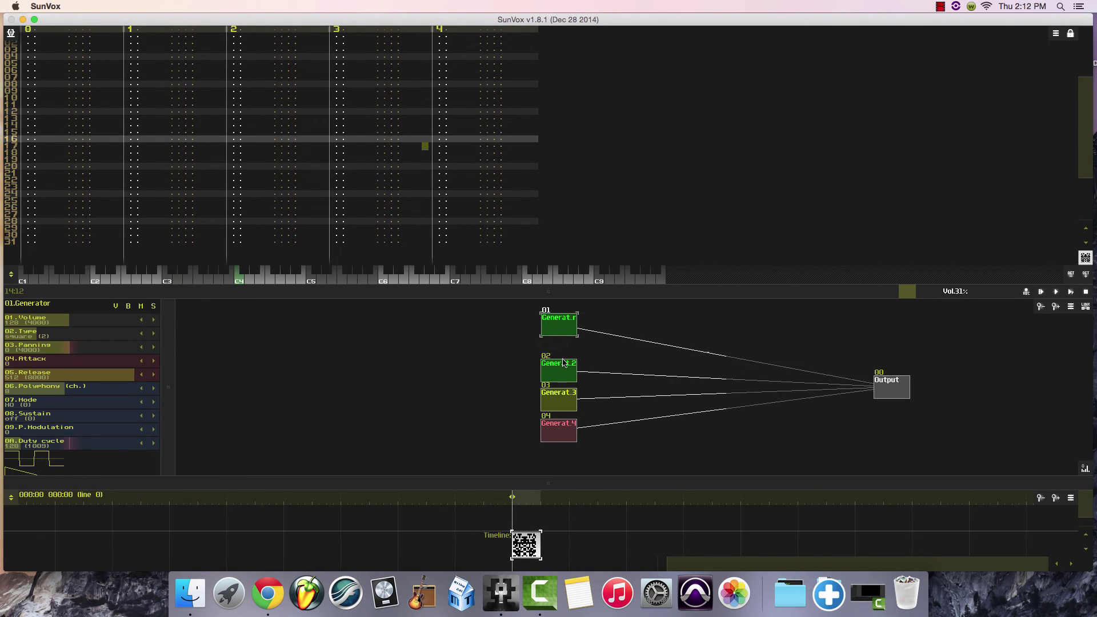
{"action": "left_click_drag", "start_coordinate": [563, 362], "coordinate": [563, 350]}
{"action": "left_click_drag", "start_coordinate": [558, 409], "coordinate": [561, 388]}
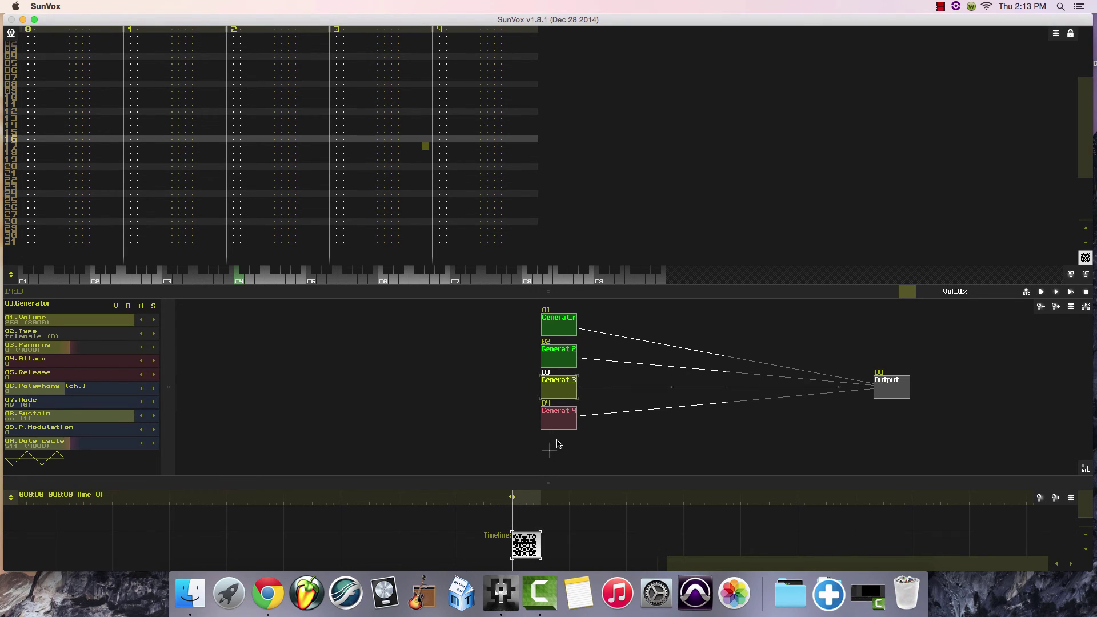
- Add a Sampler module below Generator4 and connect it to the Output
{"action": "double_click", "coordinate": [564, 450]}
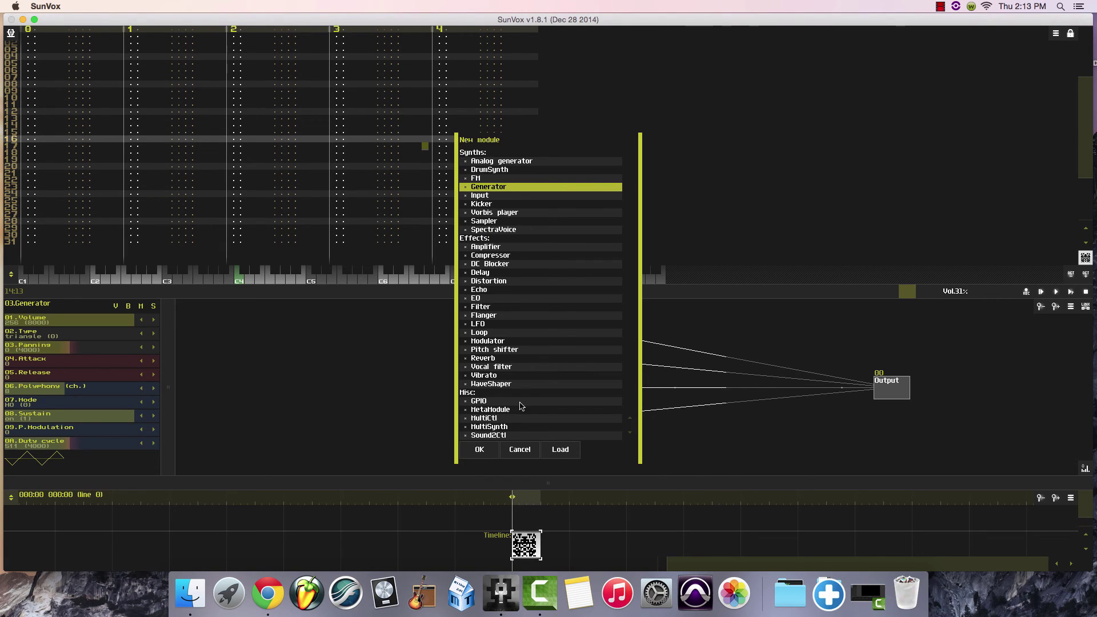
{"action": "left_click", "coordinate": [483, 222]}
{"action": "left_click", "coordinate": [478, 449]}
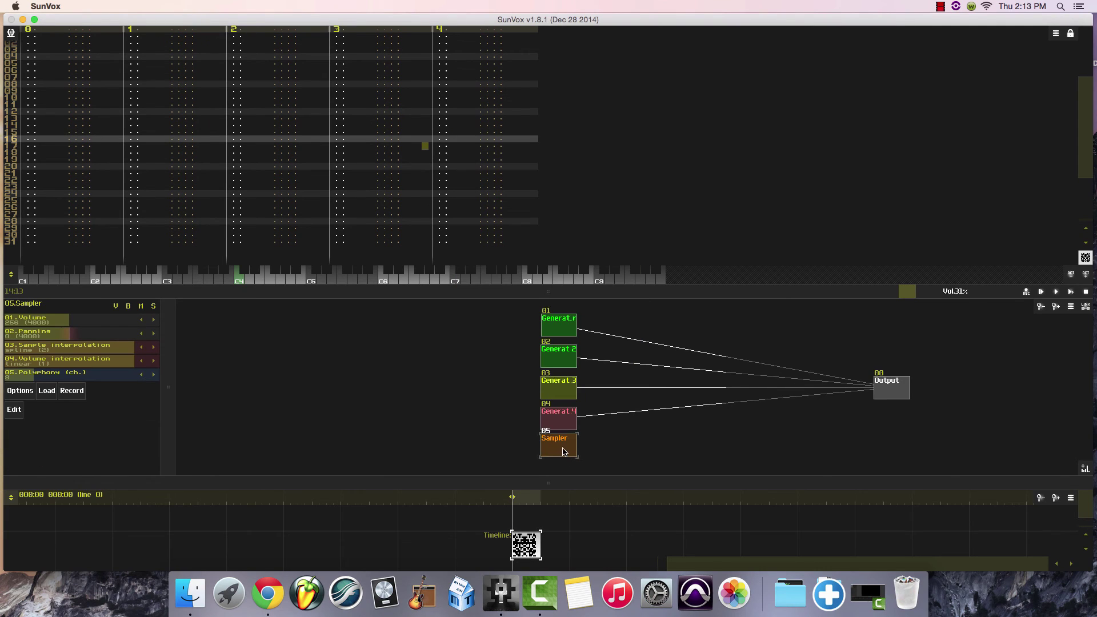
{"action": "left_click", "coordinate": [1087, 306]}
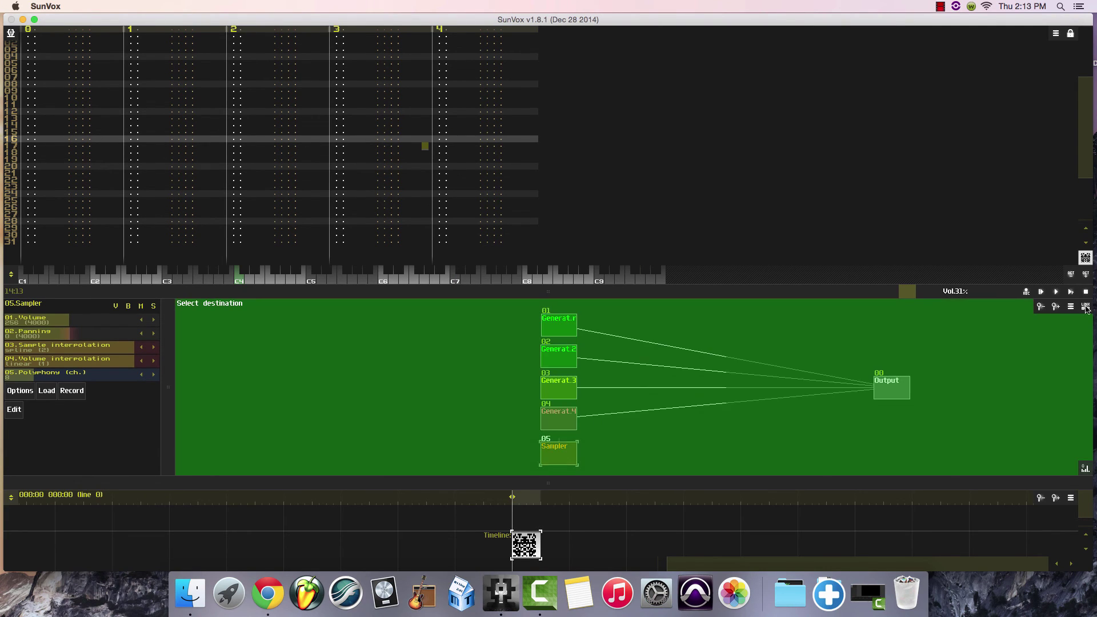
{"action": "left_click", "coordinate": [890, 389]}
- Open the Sampler's sample loading dialog and look through the Applications folder
{"action": "left_click", "coordinate": [570, 455]}
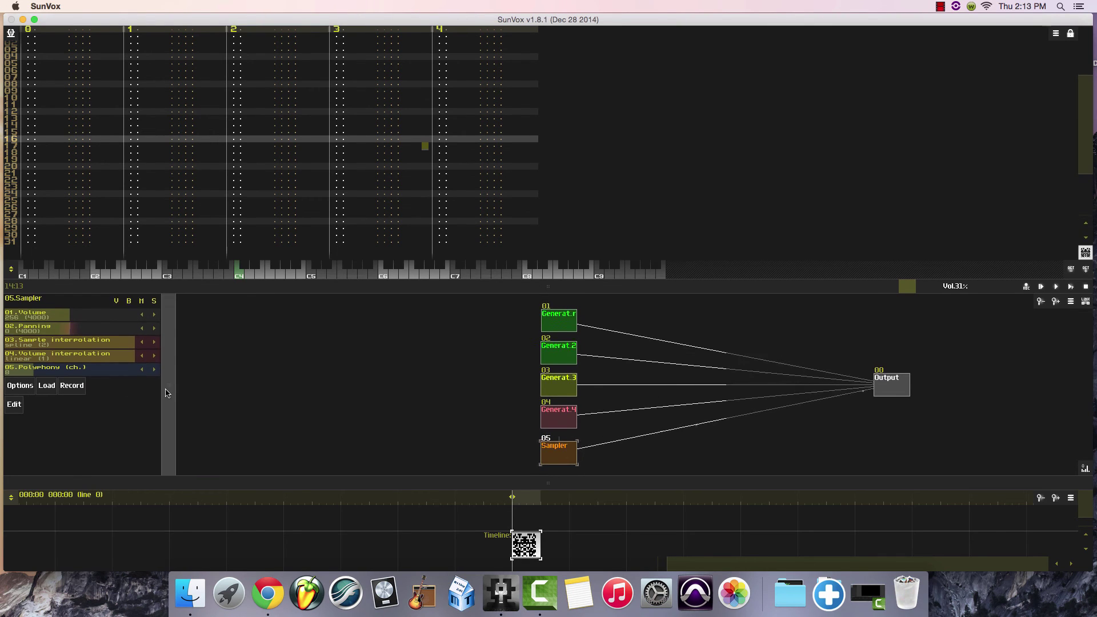
{"action": "left_click", "coordinate": [46, 394]}
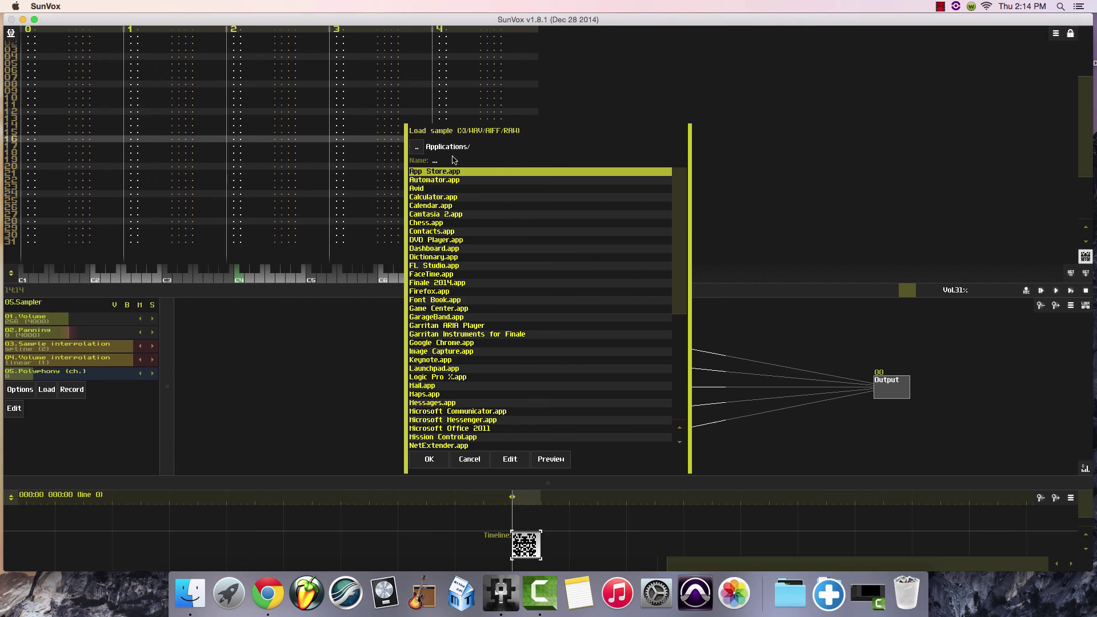
{"action": "scroll", "coordinate": [483, 303], "scroll_direction": "down", "scroll_amount": 6}
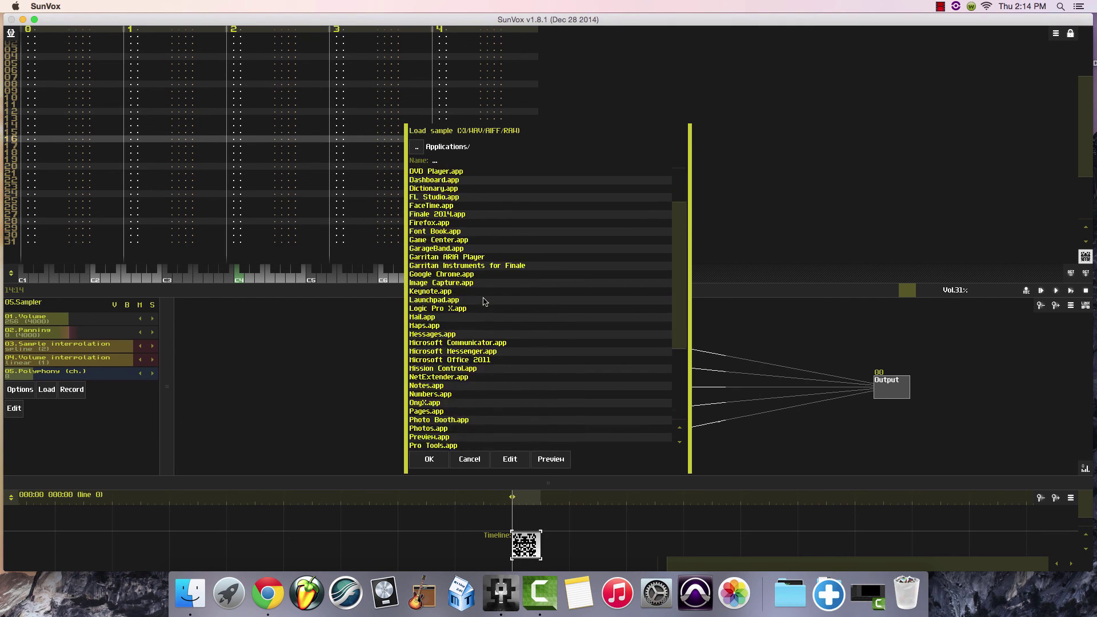
{"action": "scroll", "coordinate": [482, 299], "scroll_direction": "up", "scroll_amount": 5}
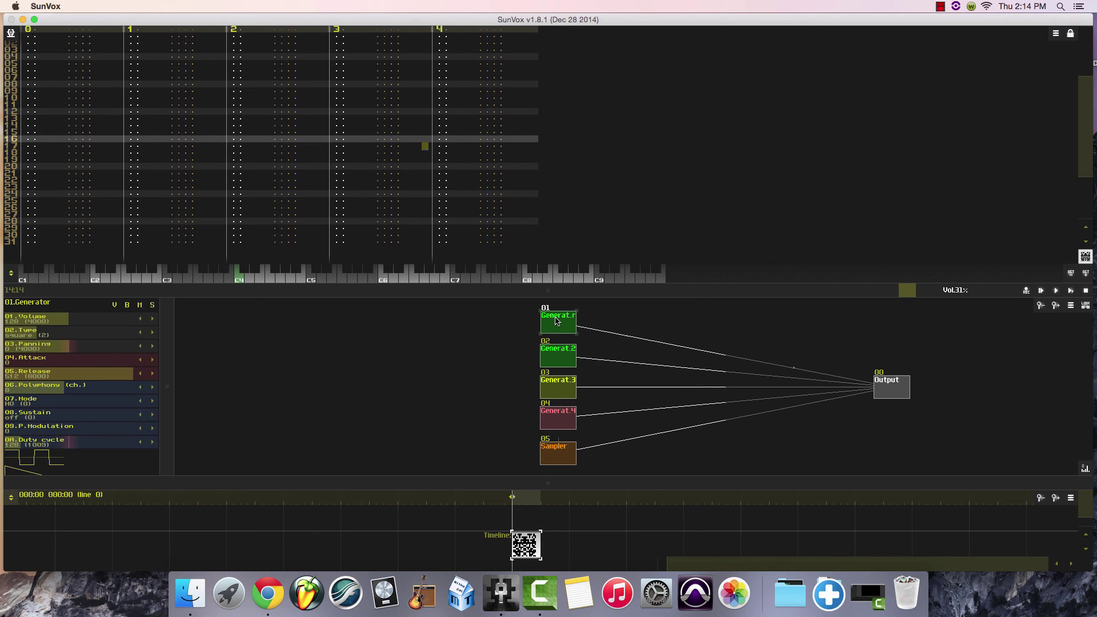
- Rename the topmost Generator module, number 01, to "Square 12.5"
{"action": "left_click", "coordinate": [559, 358]}
{"action": "left_click", "coordinate": [559, 329]}
{"action": "double_click", "coordinate": [559, 324]}
{"action": "type", "text": "Square"}
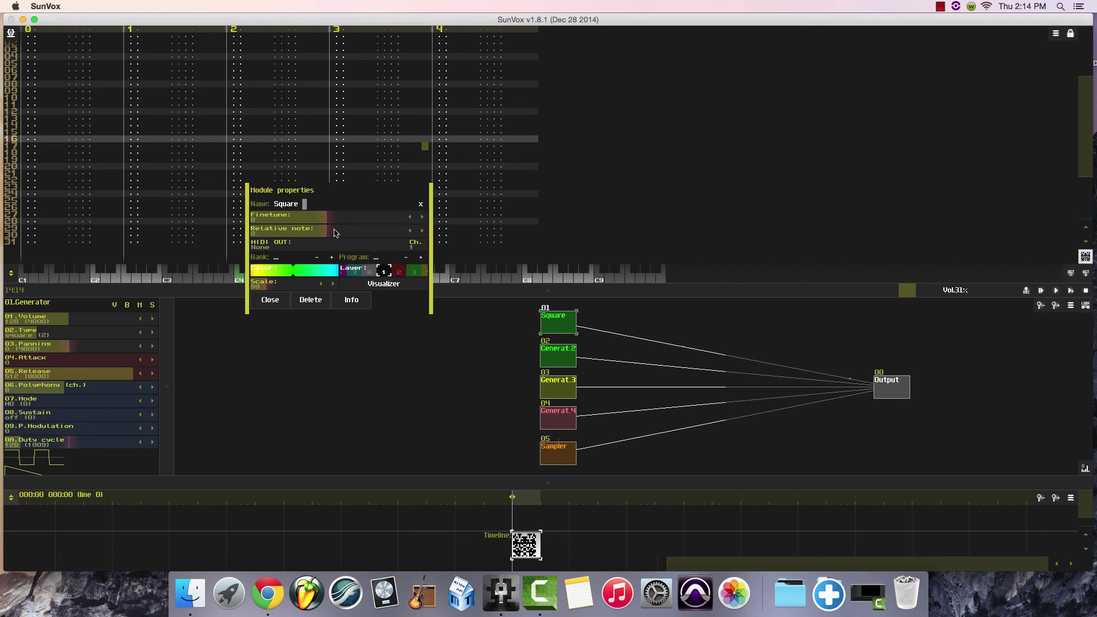
{"action": "type", "text": " 0.5"}
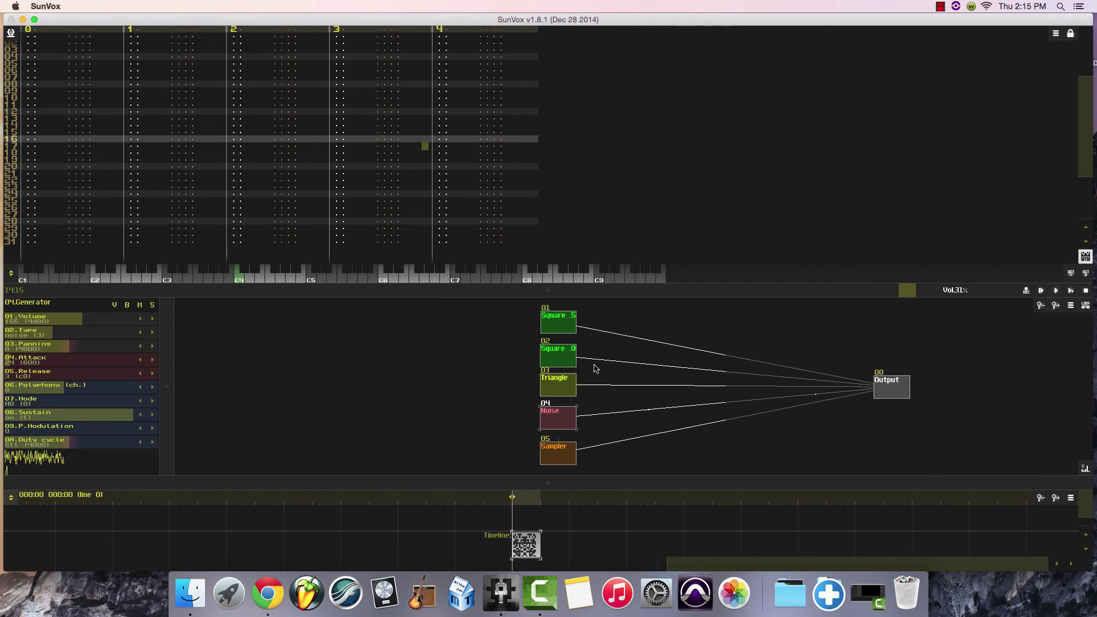
- Move the Square 12.5 and Square 50 modules close to the Output's left side, one above the other
{"action": "scroll", "coordinate": [595, 368], "scroll_direction": "down", "scroll_amount": 3}
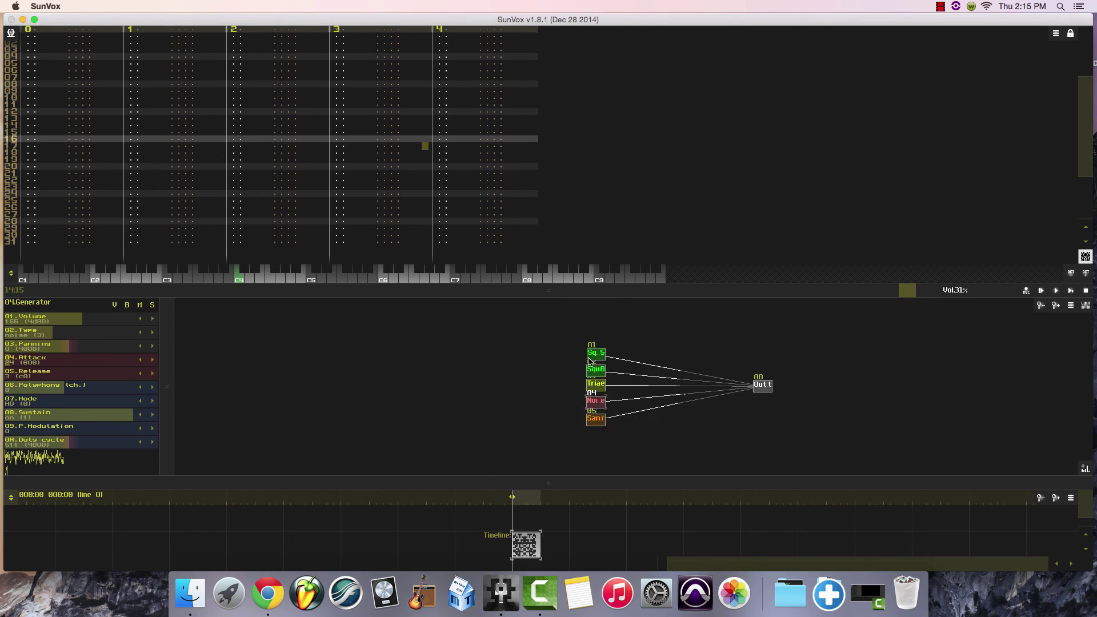
{"action": "scroll", "coordinate": [592, 366], "scroll_direction": "up", "scroll_amount": 5}
{"action": "scroll", "coordinate": [590, 363], "scroll_direction": "down", "scroll_amount": 4}
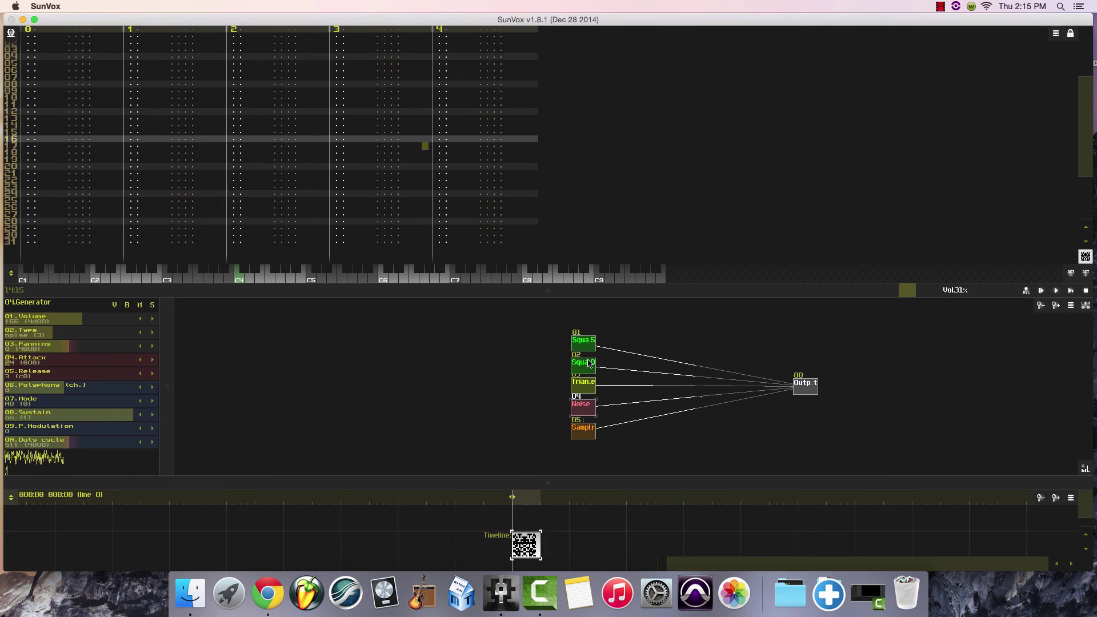
{"action": "left_click", "coordinate": [674, 343]}
{"action": "left_click_drag", "start_coordinate": [674, 345], "coordinate": [768, 366]}
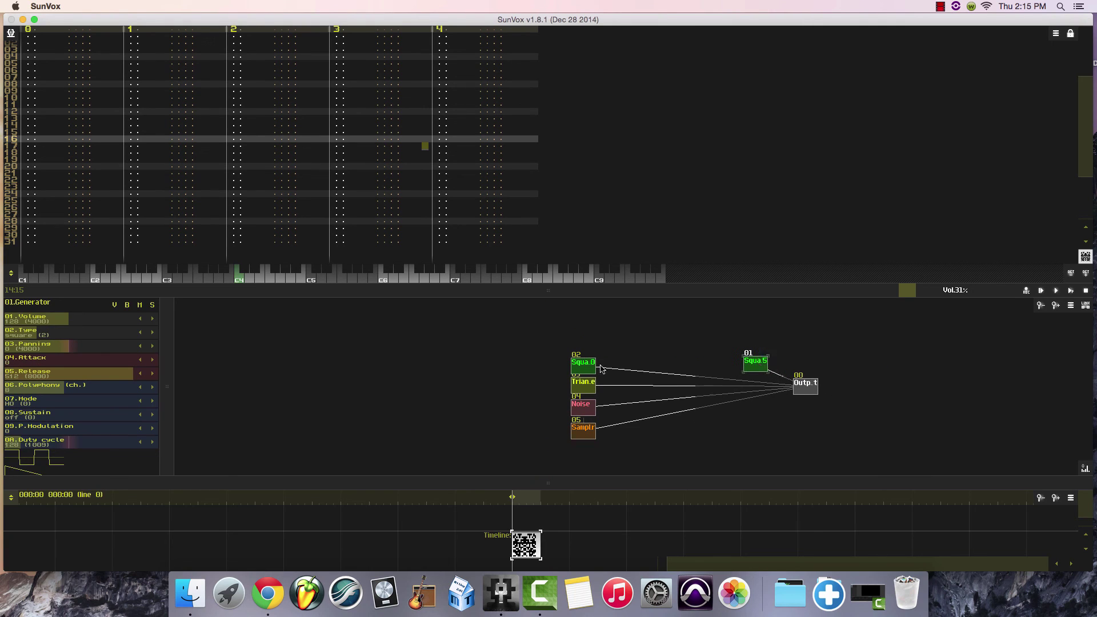
{"action": "left_click_drag", "start_coordinate": [584, 368], "coordinate": [756, 390]}
- Place the Triangle and Noise modules on the Output's right side and the Sampler directly beneath the Output
{"action": "scroll", "coordinate": [594, 389], "scroll_direction": "down", "scroll_amount": 2}
{"action": "left_click_drag", "start_coordinate": [592, 388], "coordinate": [799, 374]}
{"action": "left_click_drag", "start_coordinate": [598, 402], "coordinate": [799, 391]}
{"action": "left_click_drag", "start_coordinate": [601, 423], "coordinate": [153, 411]}
{"action": "scroll", "coordinate": [793, 419], "scroll_direction": "down", "scroll_amount": 1}
{"action": "scroll", "coordinate": [793, 419], "scroll_direction": "up", "scroll_amount": 2}
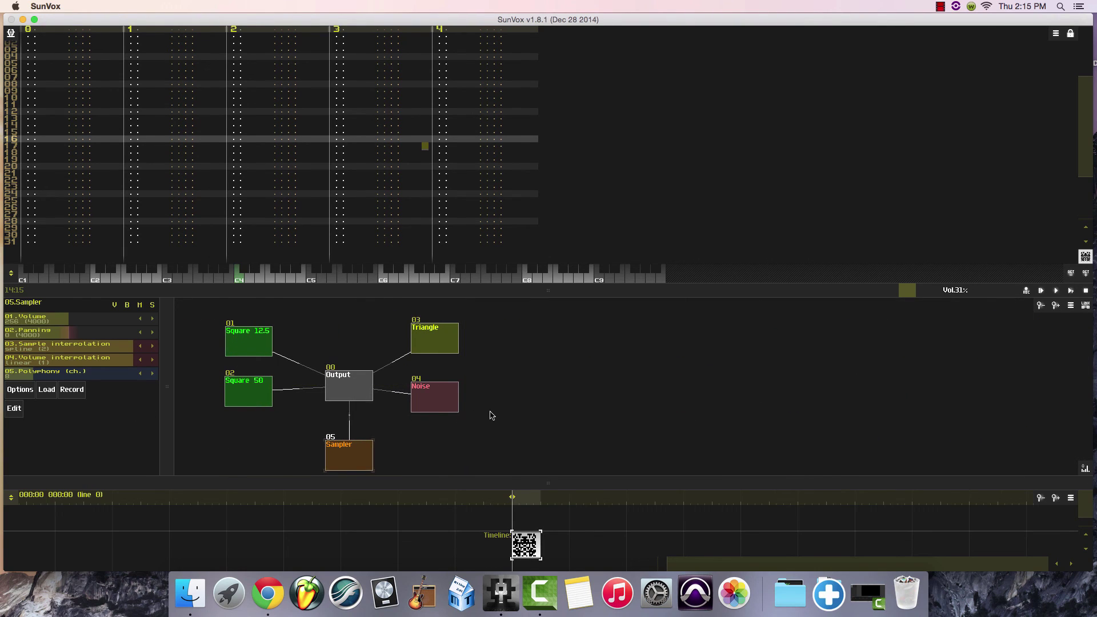
- Select the Square 12.5 module and the Square 50 module in turn to view their controller settings
{"action": "left_click_drag", "start_coordinate": [493, 414], "coordinate": [495, 411]}
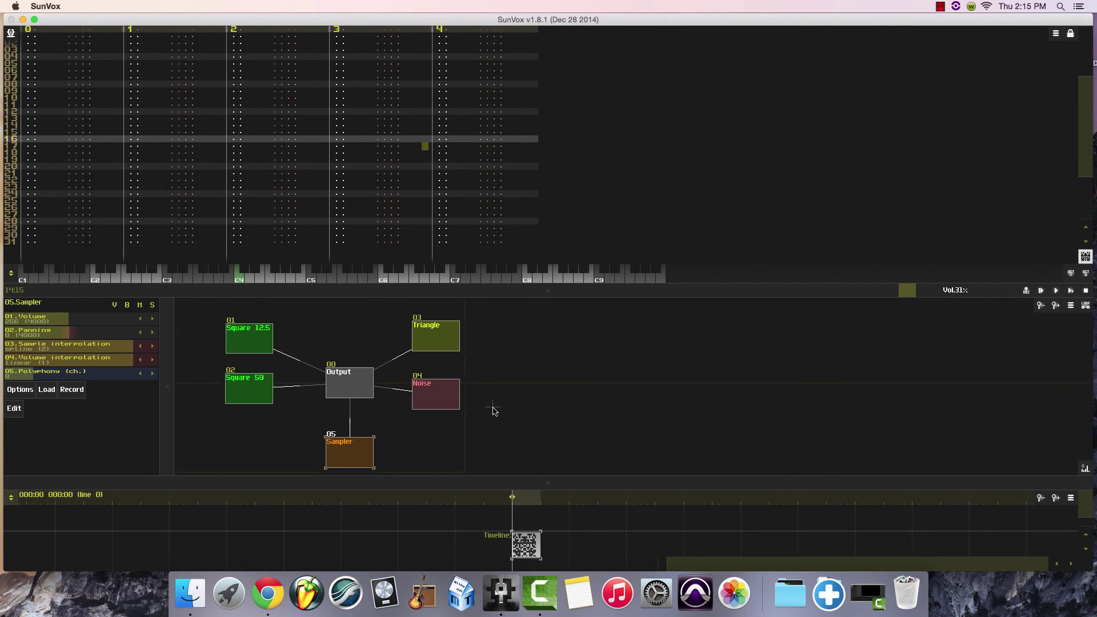
{"action": "left_click", "coordinate": [251, 343]}
{"action": "left_click", "coordinate": [247, 383]}
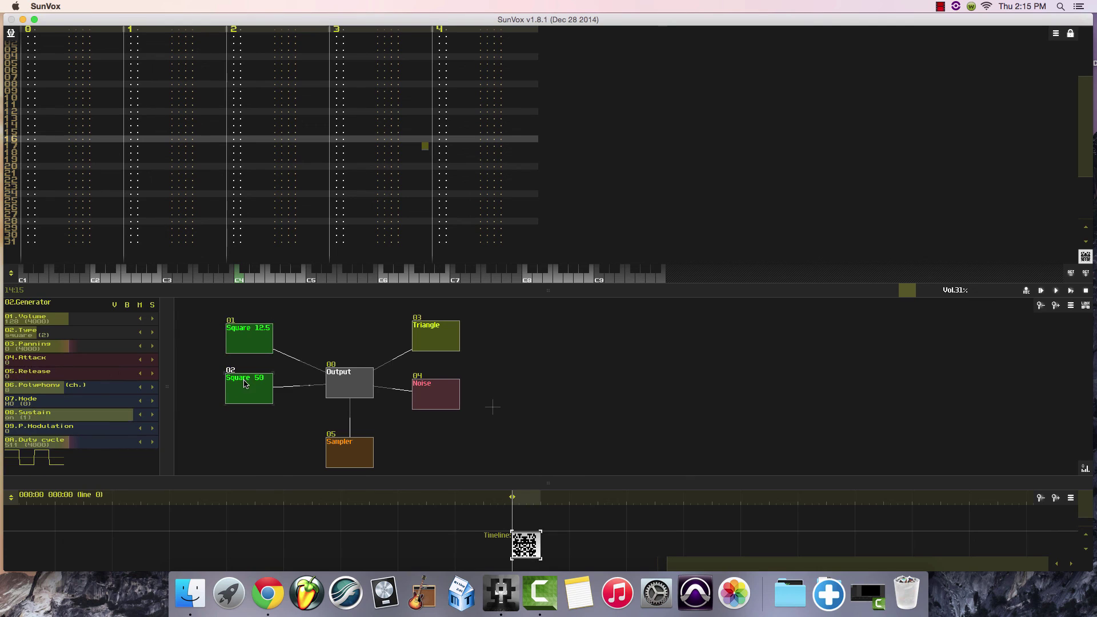